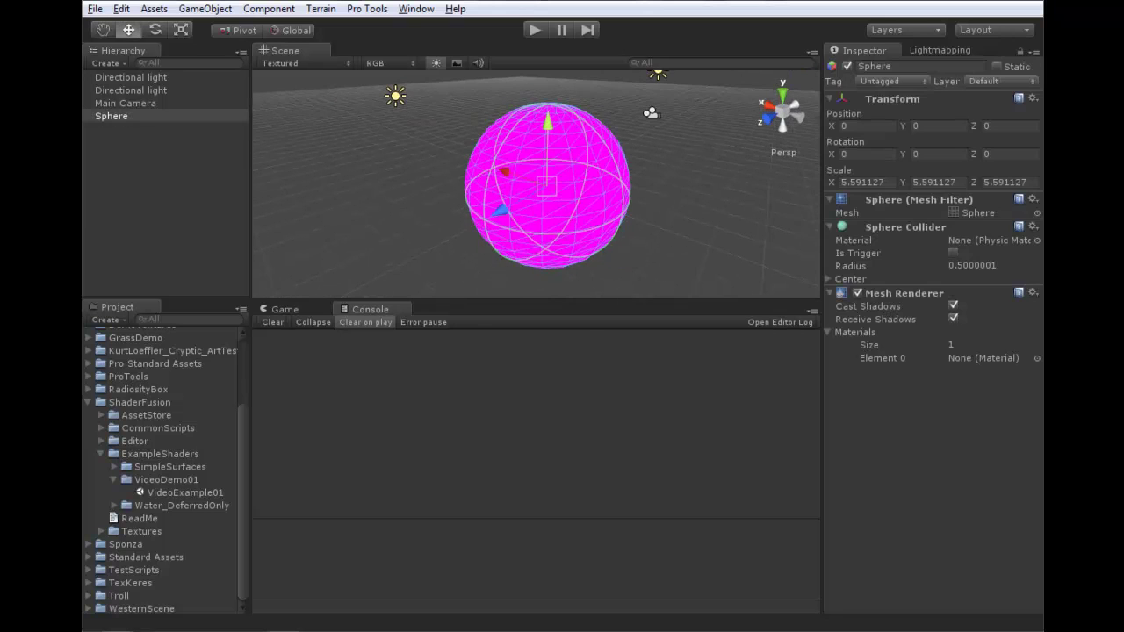
Create a shader named VideoDemo01 in the ExampleShaders/VideoDemo01 folder.
click(589, 211)
click(668, 219)
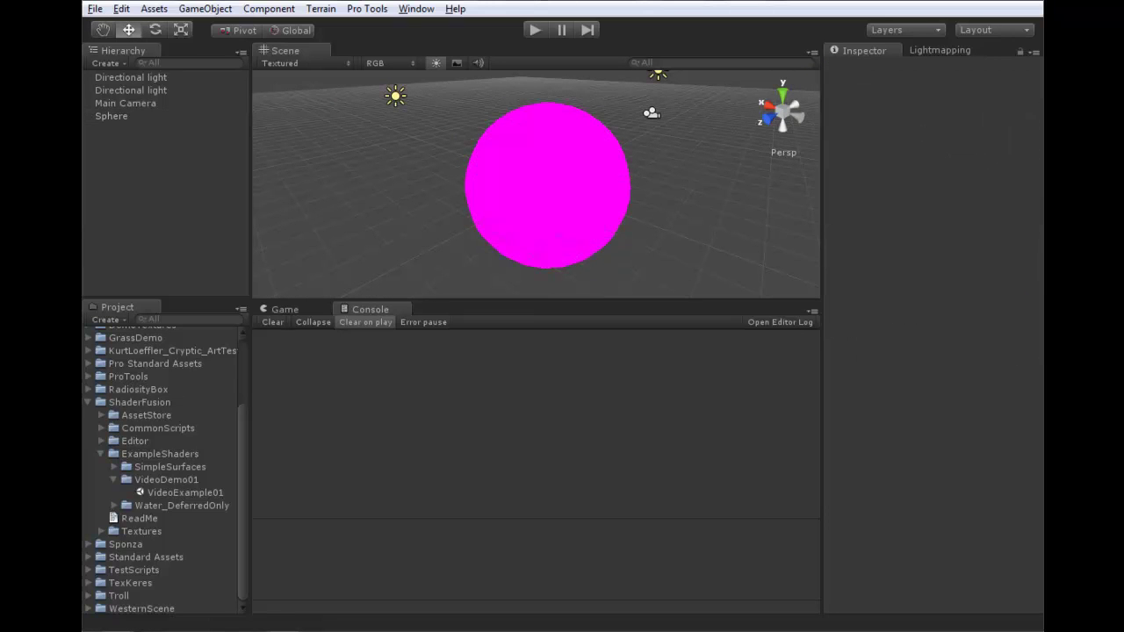
click(167, 480)
right_click(167, 479)
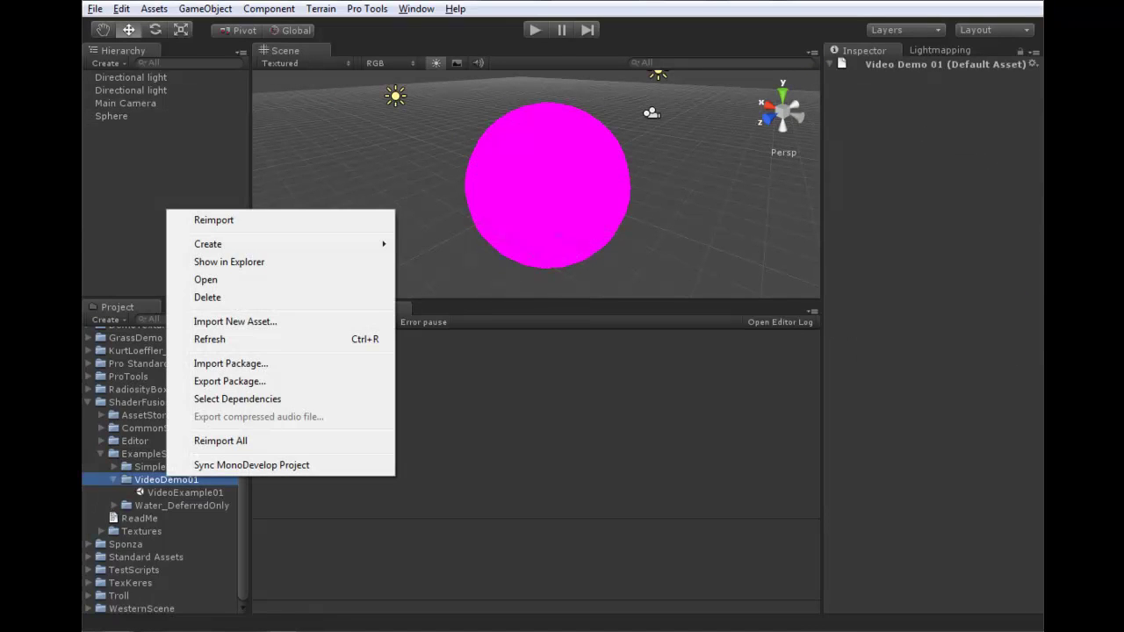
mouse_move(263, 244)
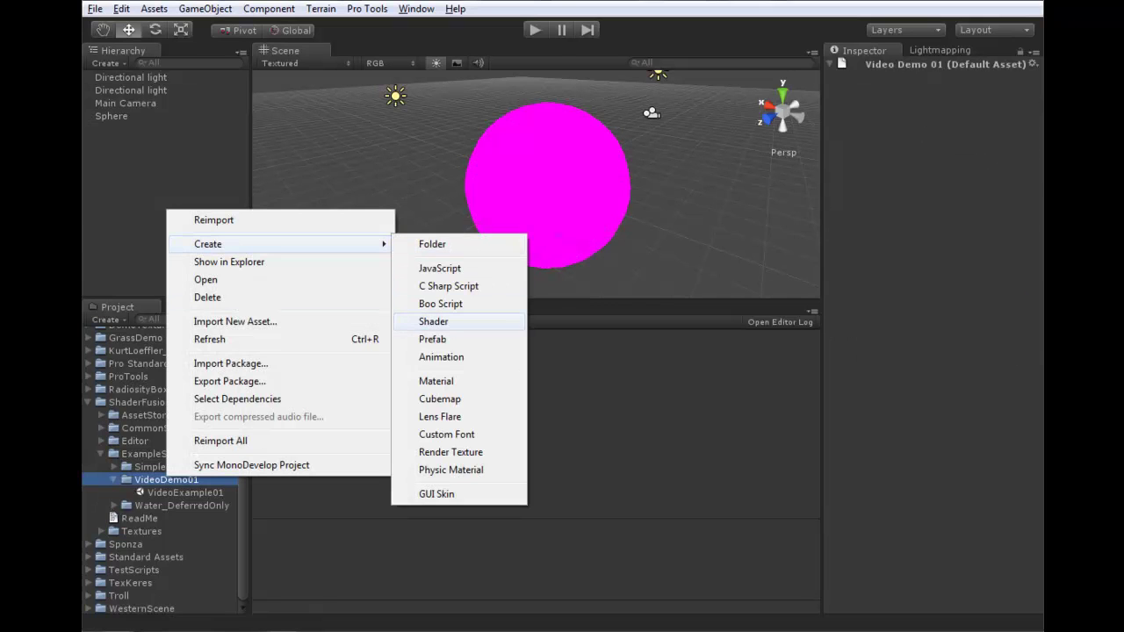
click(433, 321)
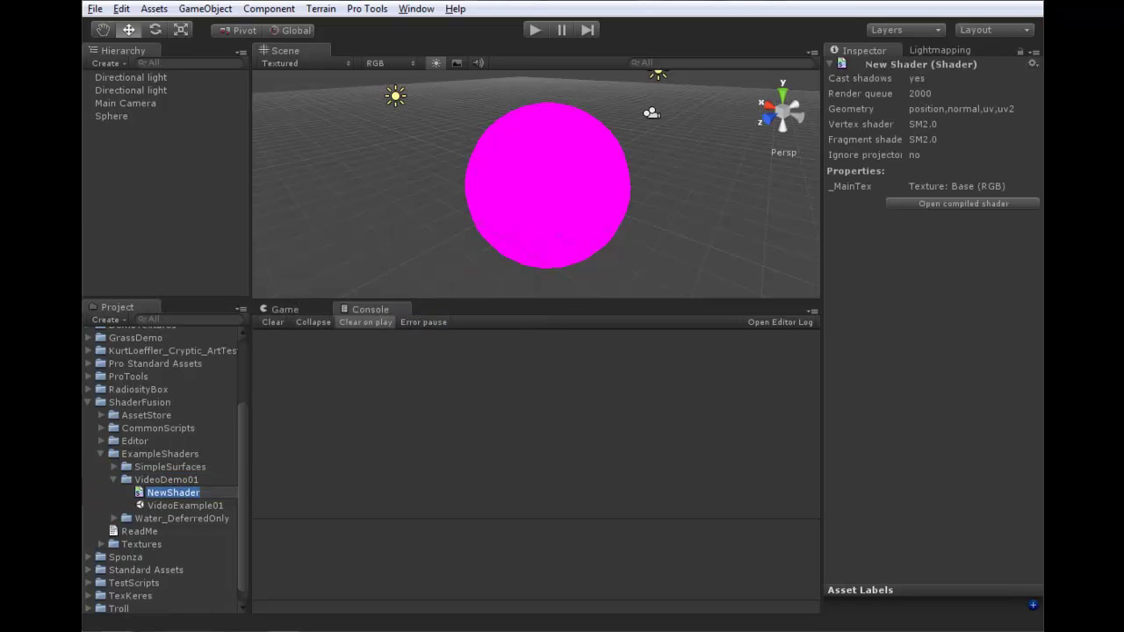
text(VideoDemo01)
key(Return)
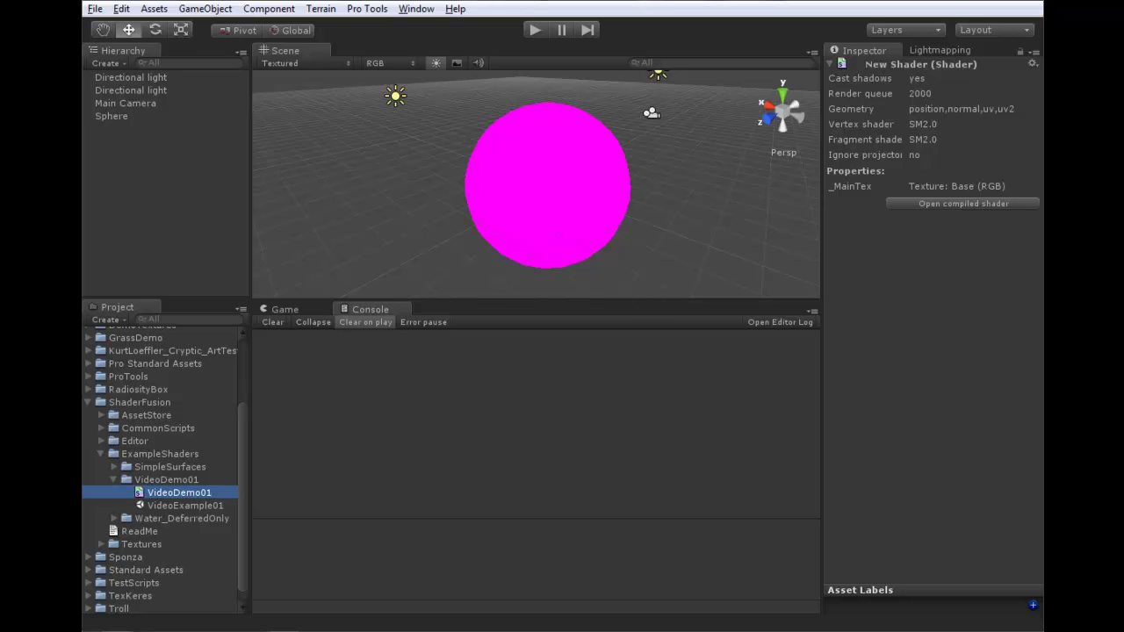
Create a material named VideoDemo01 in the same folder as the new shader.
right_click(180, 480)
mouse_move(263, 251)
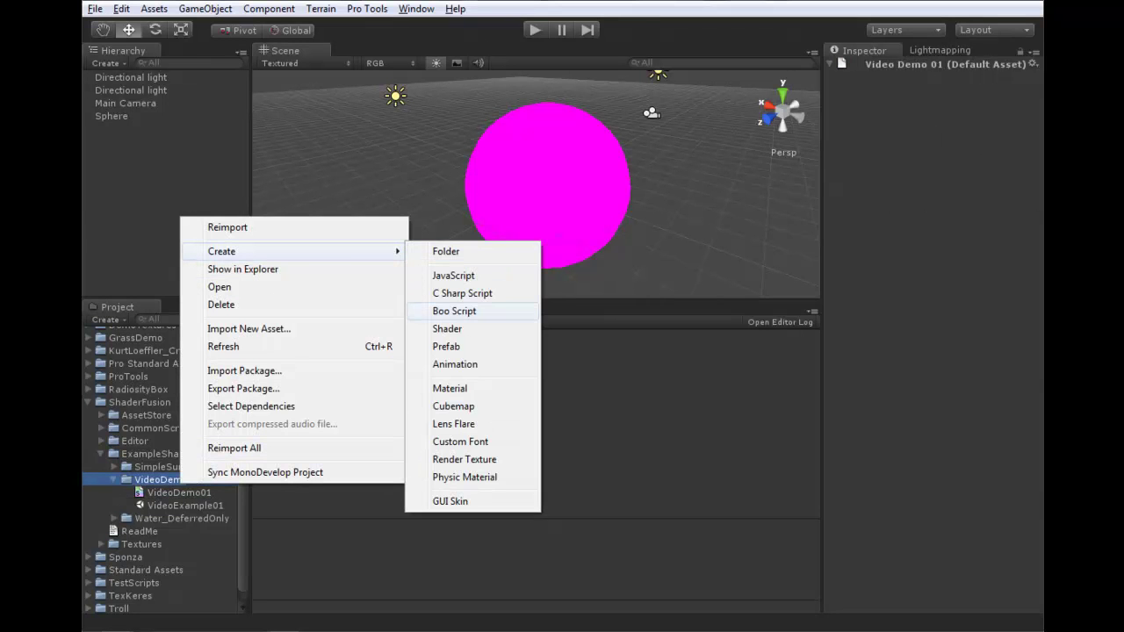
click(452, 388)
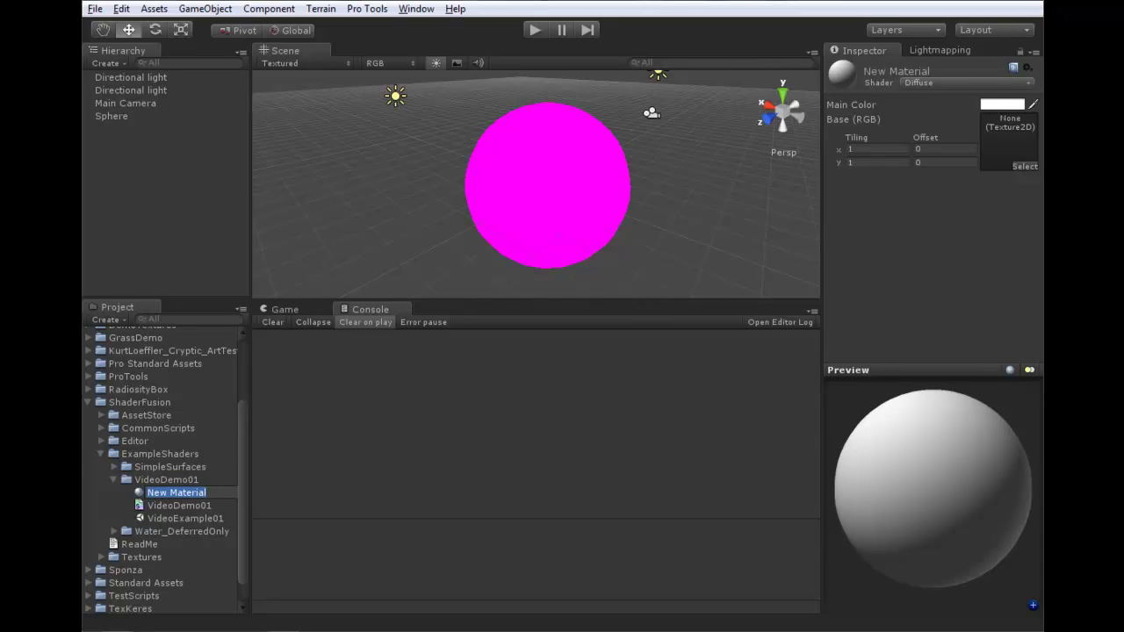
text(VideoDemo01)
key(Return)
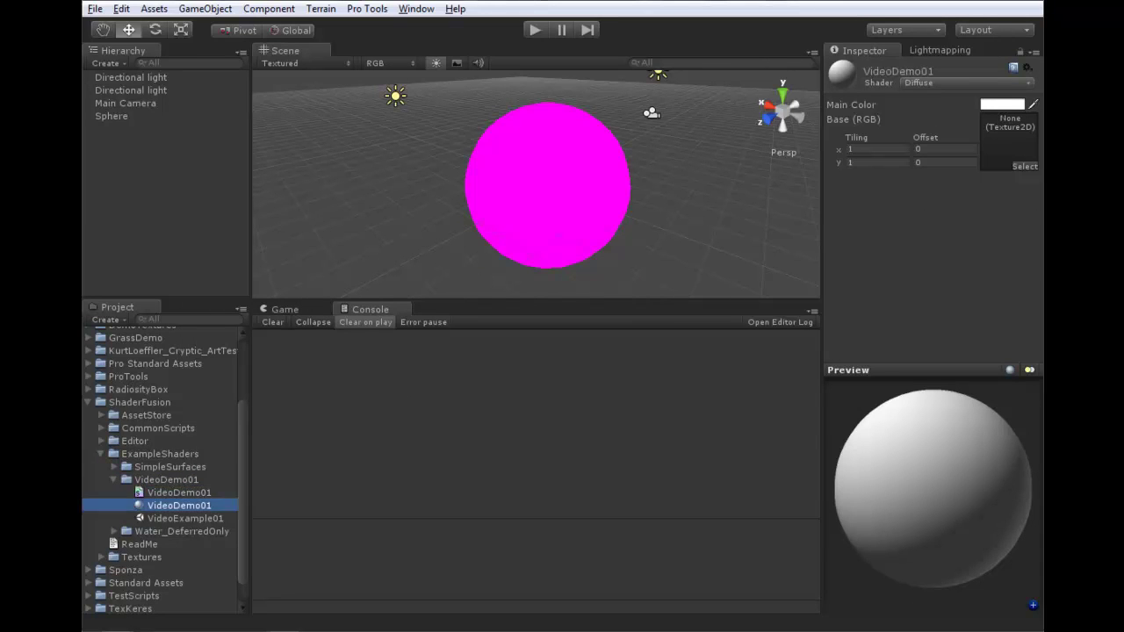
Open the ShaderFusion editor window with the VideoDemo01 project folder selected.
click(179, 492)
click(166, 481)
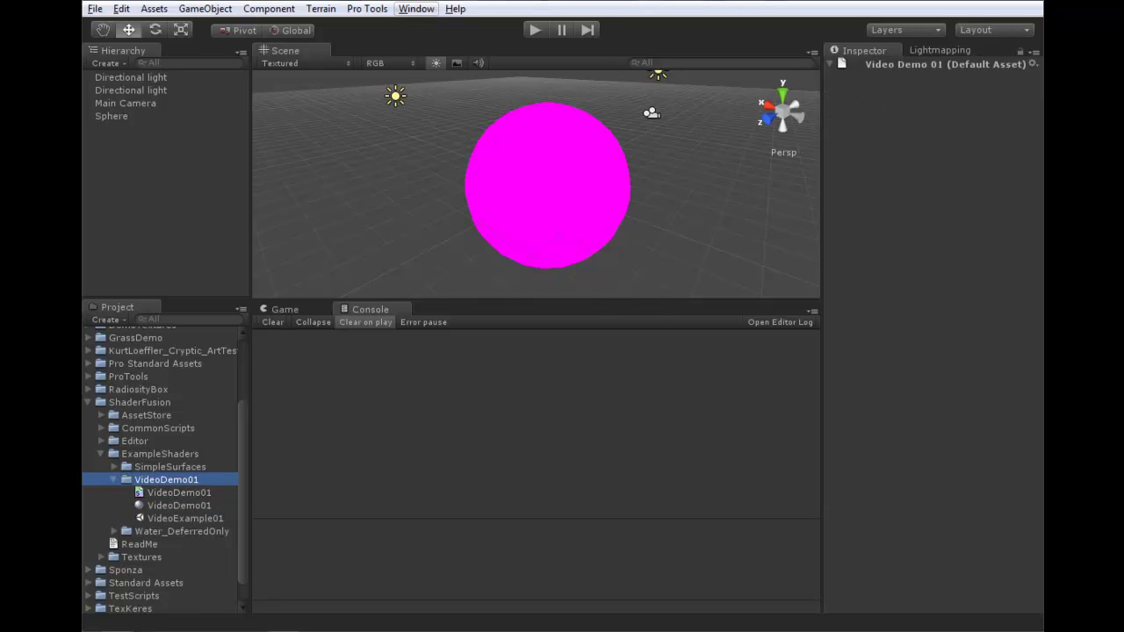
click(416, 9)
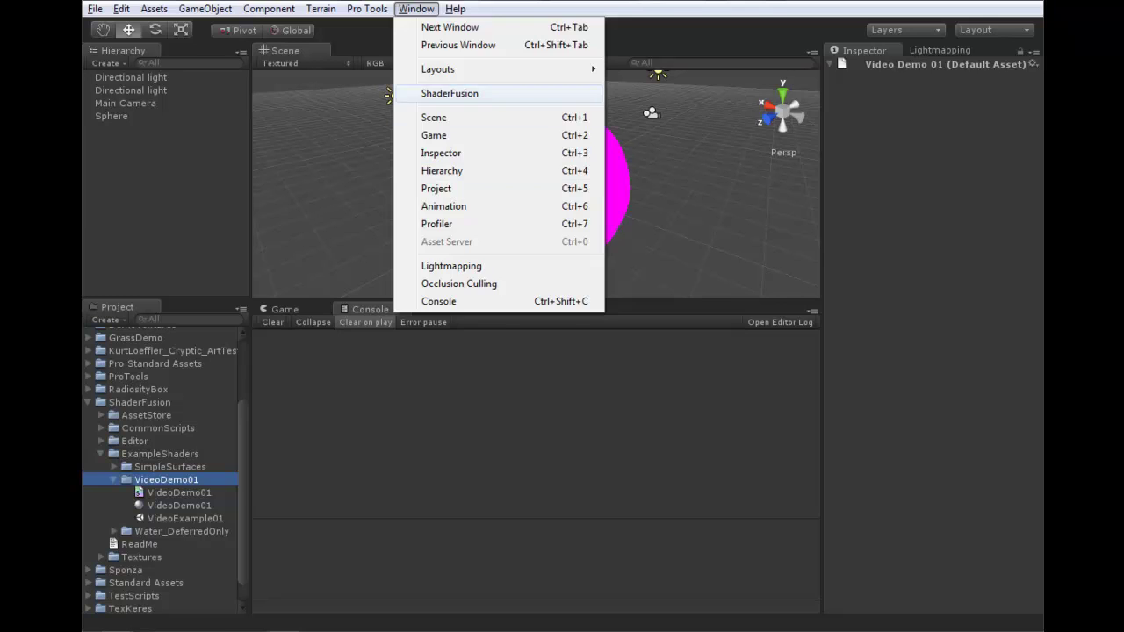
click(450, 93)
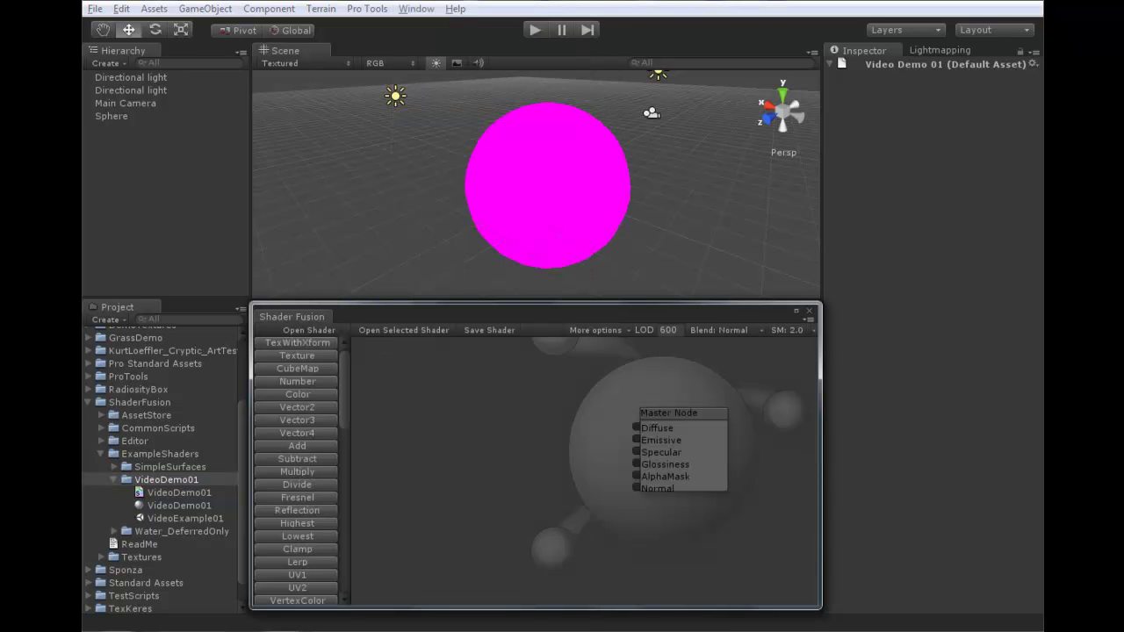
drag(270, 245, 298, 327)
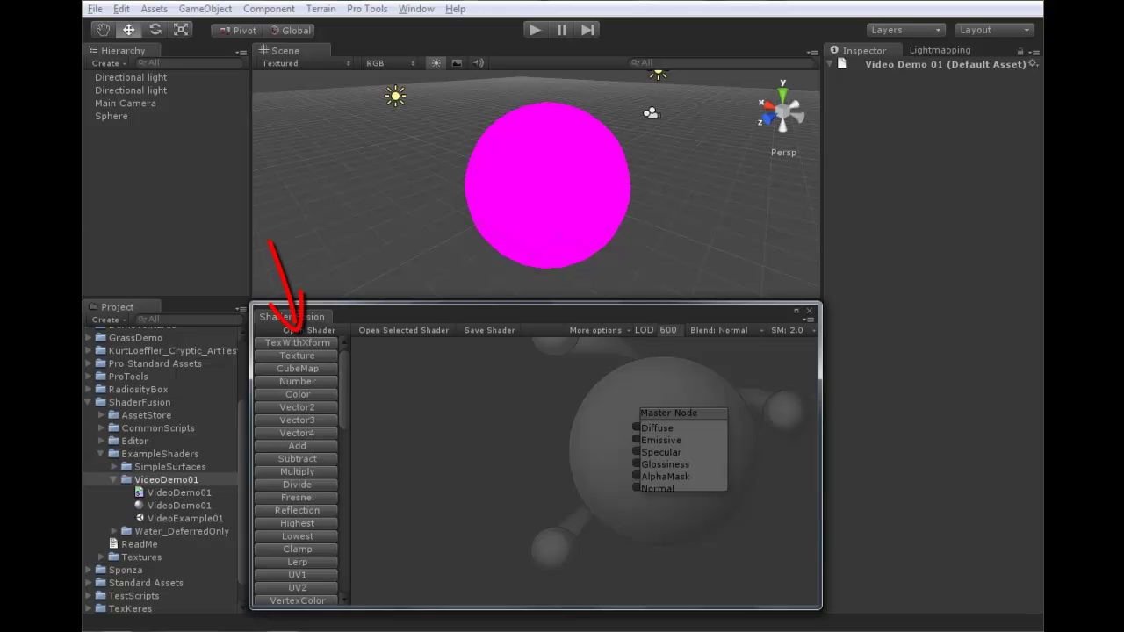
Load VideoDemo01.shader from ShaderFusion/ExampleShaders/VideoDemo01 into the shader editor.
click(309, 330)
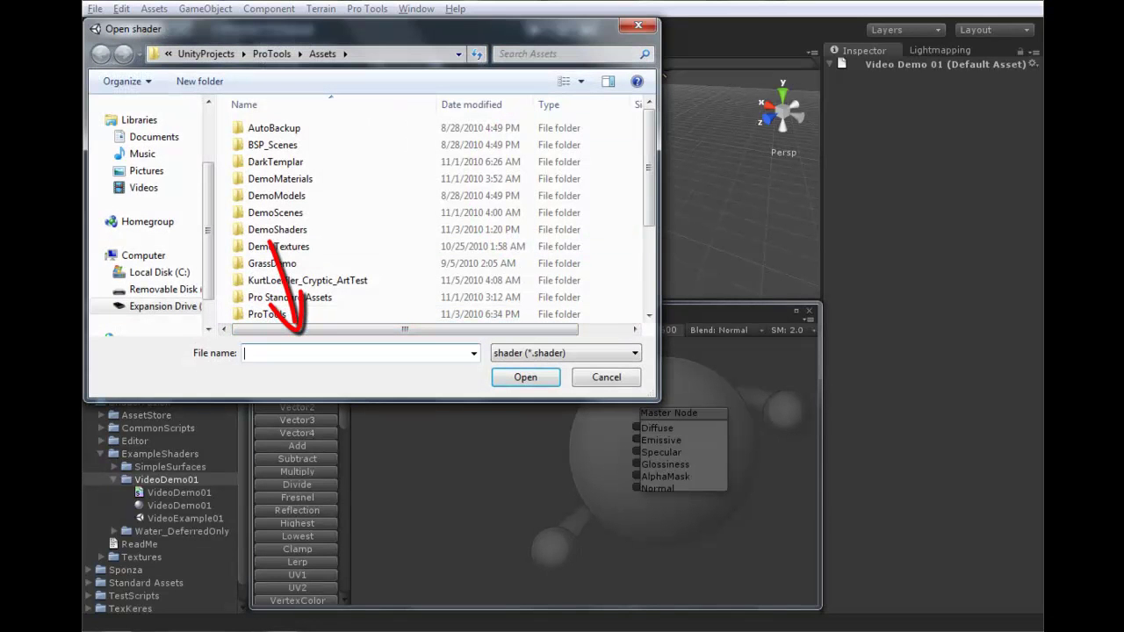
scroll(649, 211, down, 1)
scroll(267, 249, down, 2)
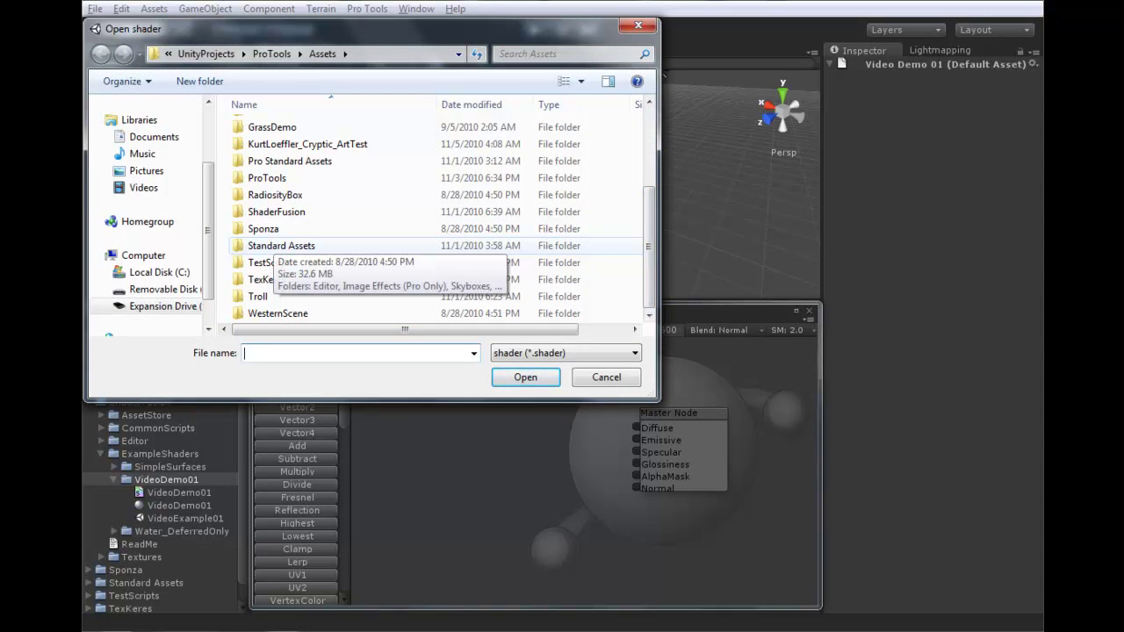
double_click(276, 211)
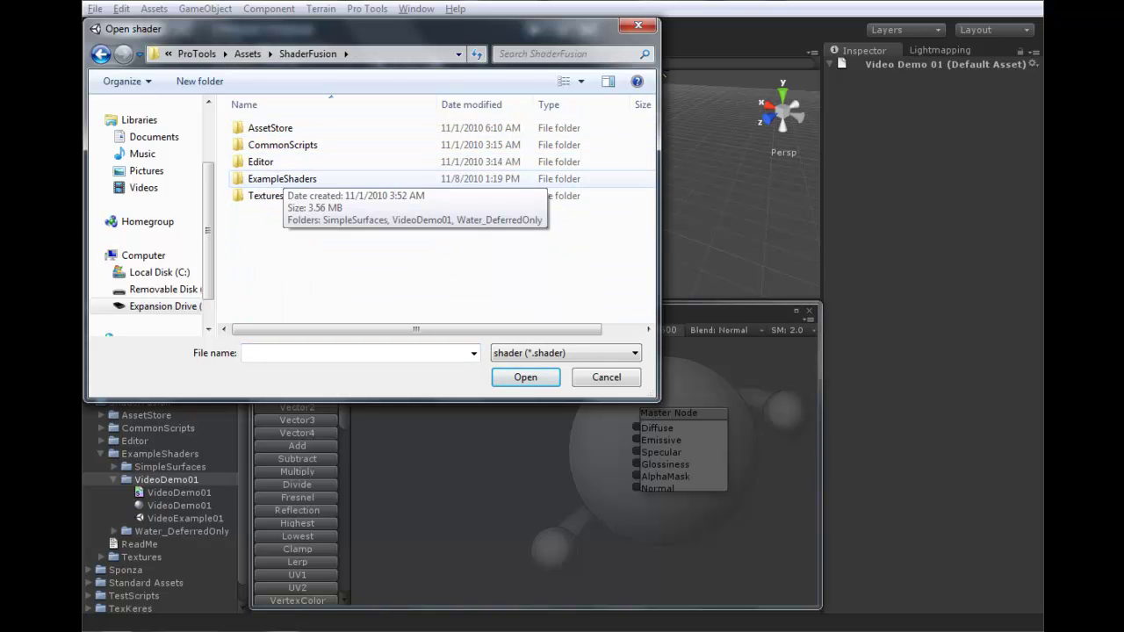
double_click(281, 179)
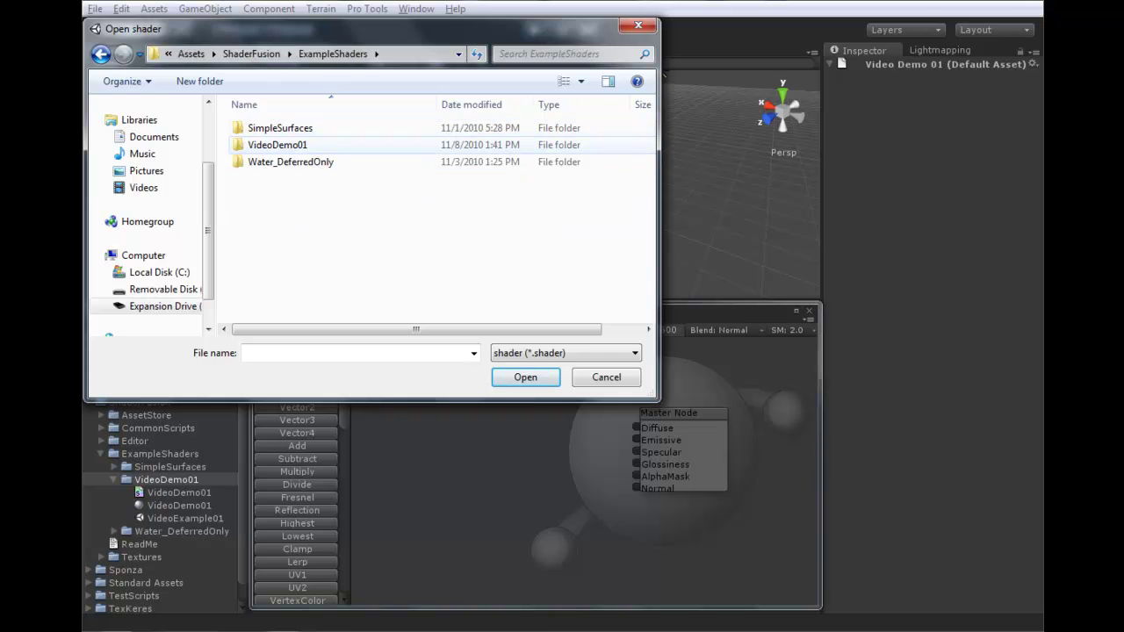
double_click(277, 145)
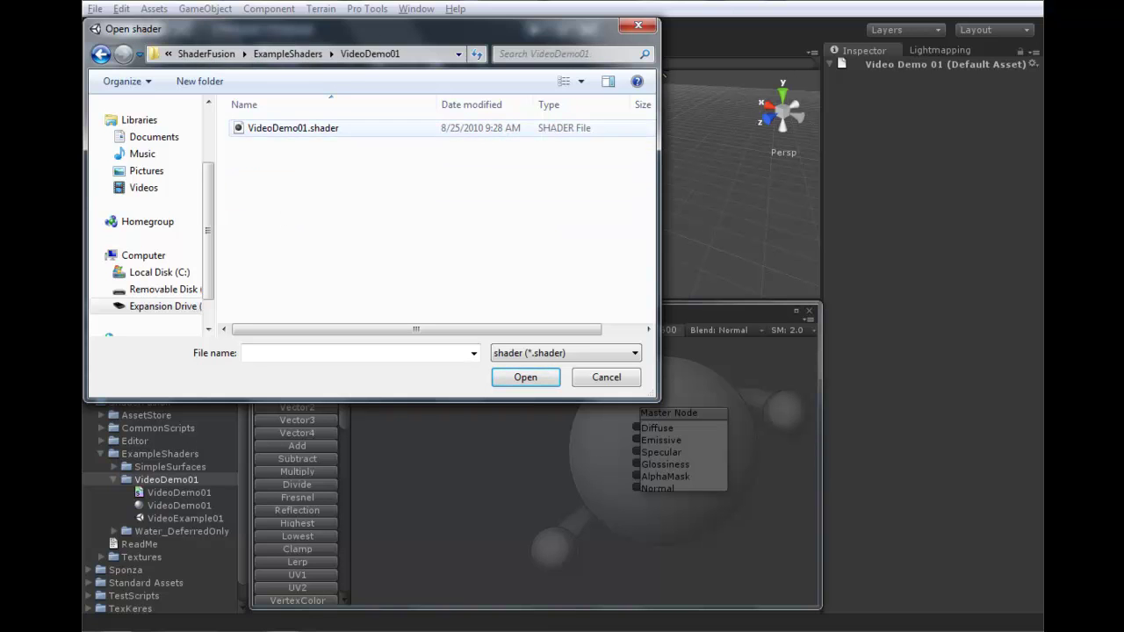
double_click(283, 127)
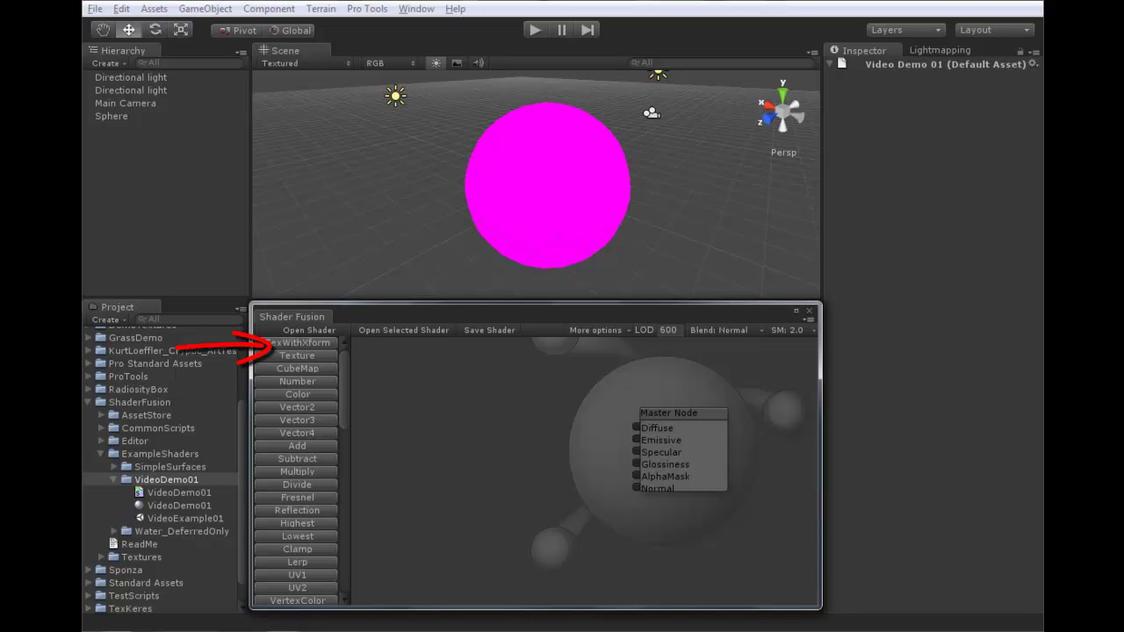
Add a TexWithXform node named MainTex beside the Master Node and connect its output to the Diffuse input.
click(297, 343)
mouse_move(505, 458)
mouse_down()
mouse_move(533, 396)
mouse_move(531, 409)
mouse_up()
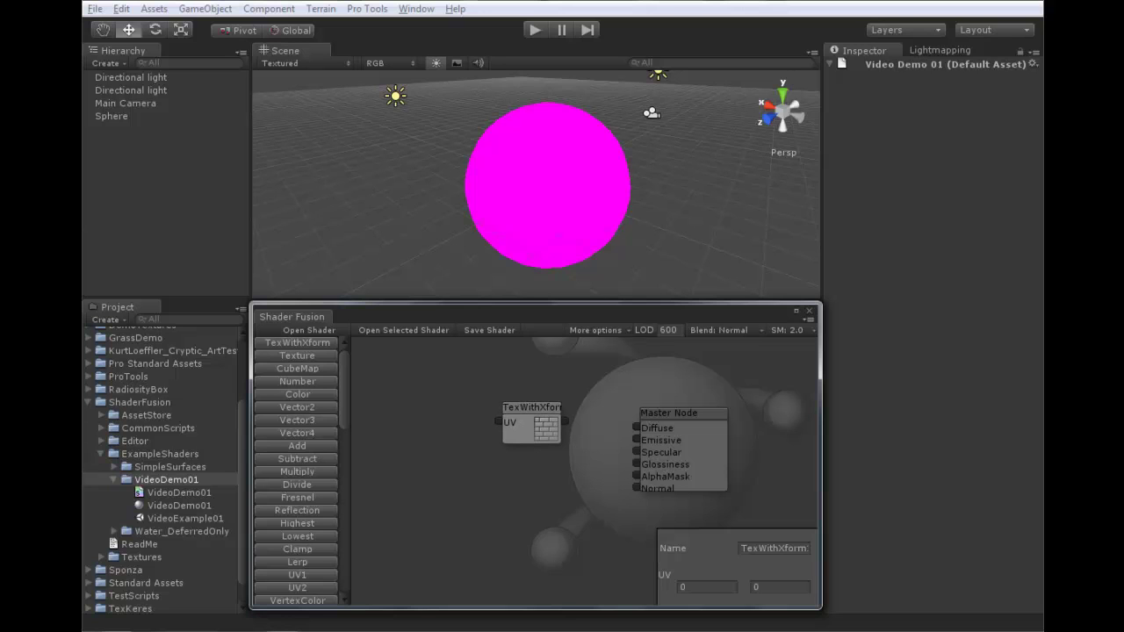
click(774, 548)
text(MainTex)
drag(566, 421, 636, 428)
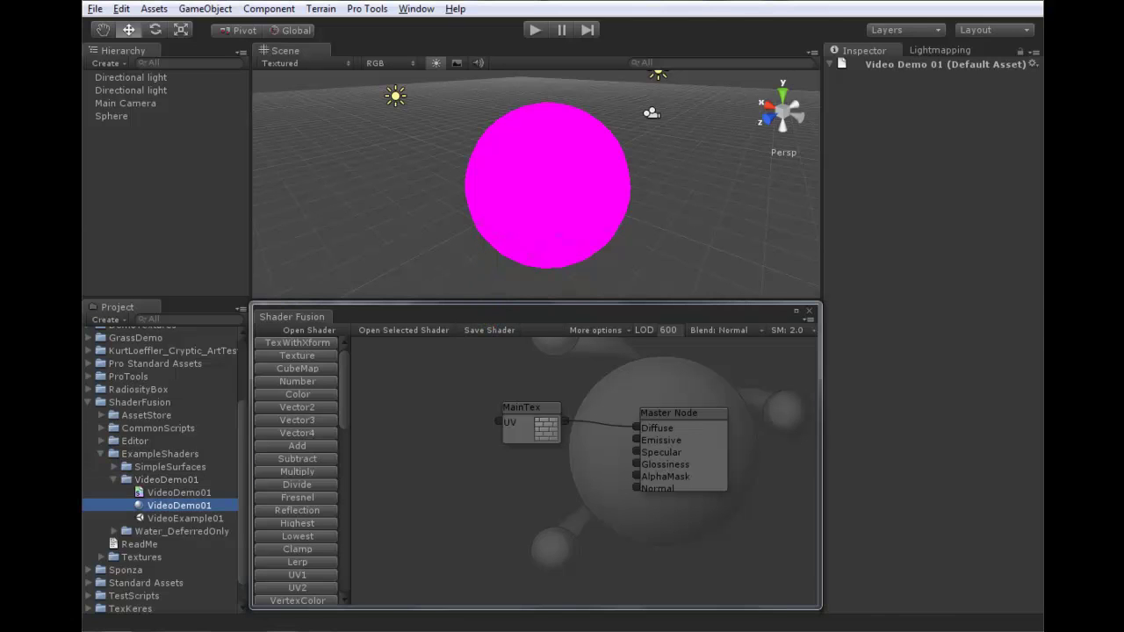
Assign the ShaderFusion VideoDemo01 shader to the VideoDemo01 material.
click(179, 506)
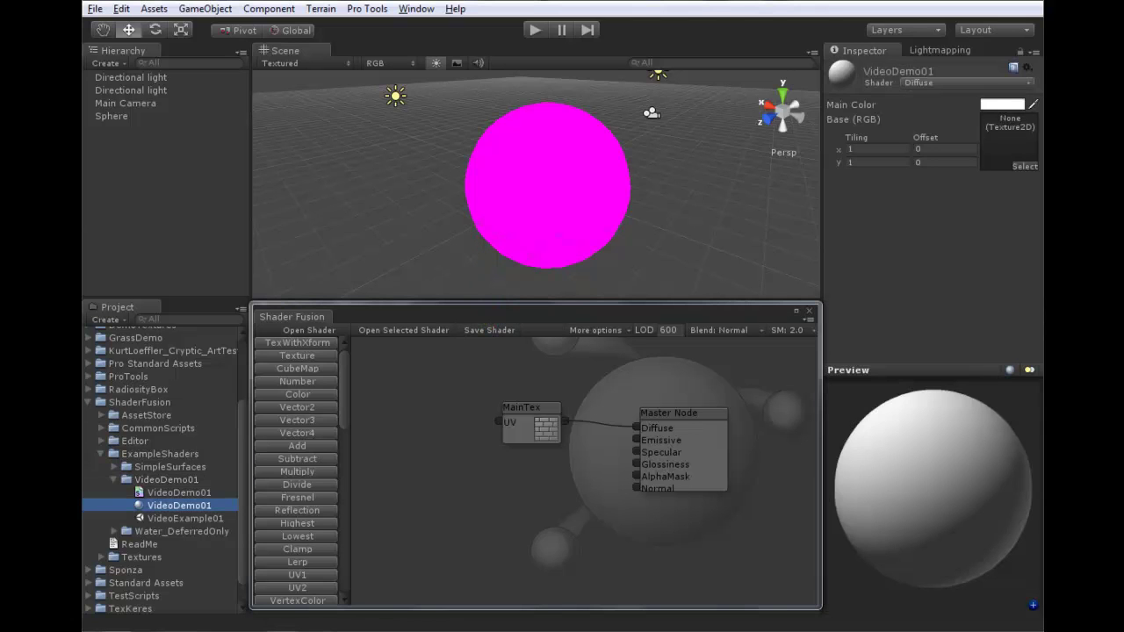
click(966, 82)
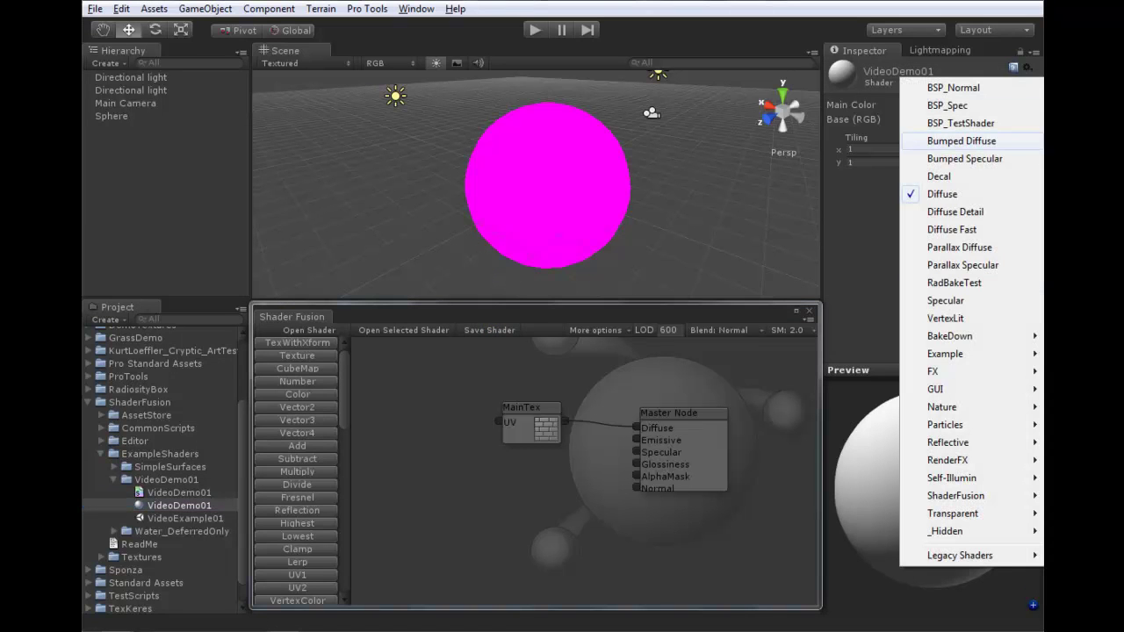
click(966, 74)
click(966, 82)
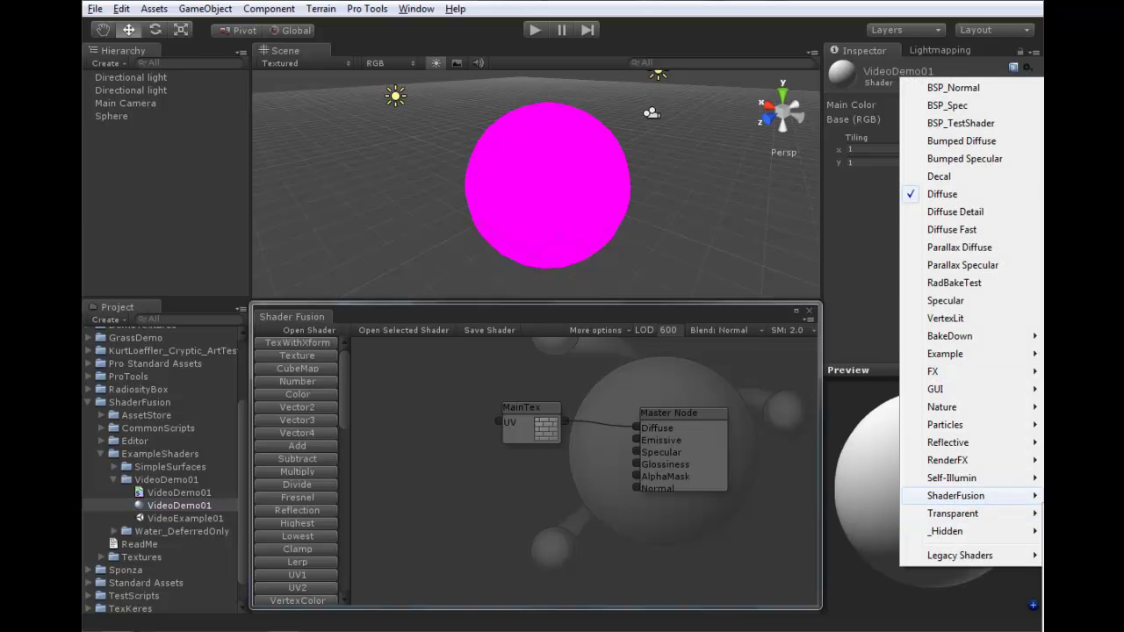
mouse_move(956, 495)
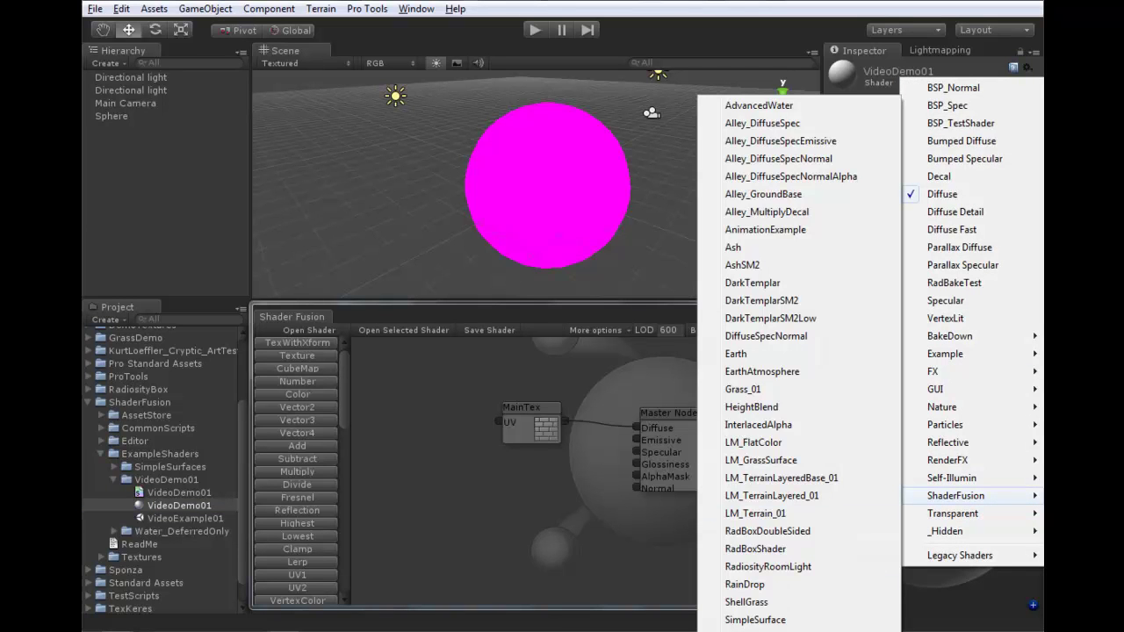
click(760, 631)
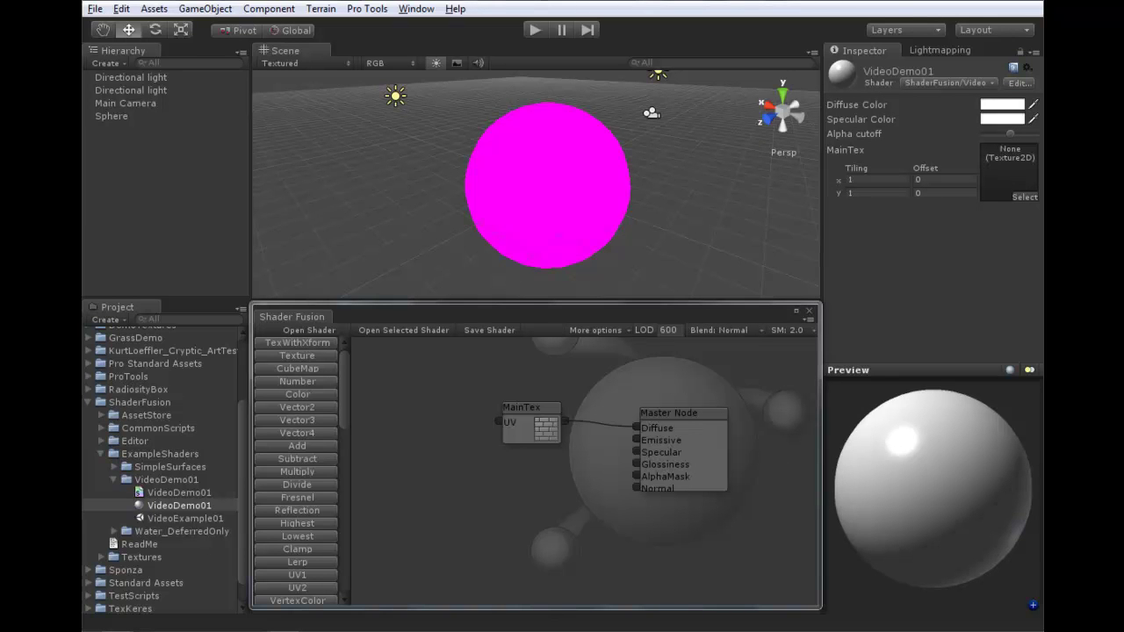
Try to assign the brick_01_df texture to the material's MainTex slot.
click(1025, 198)
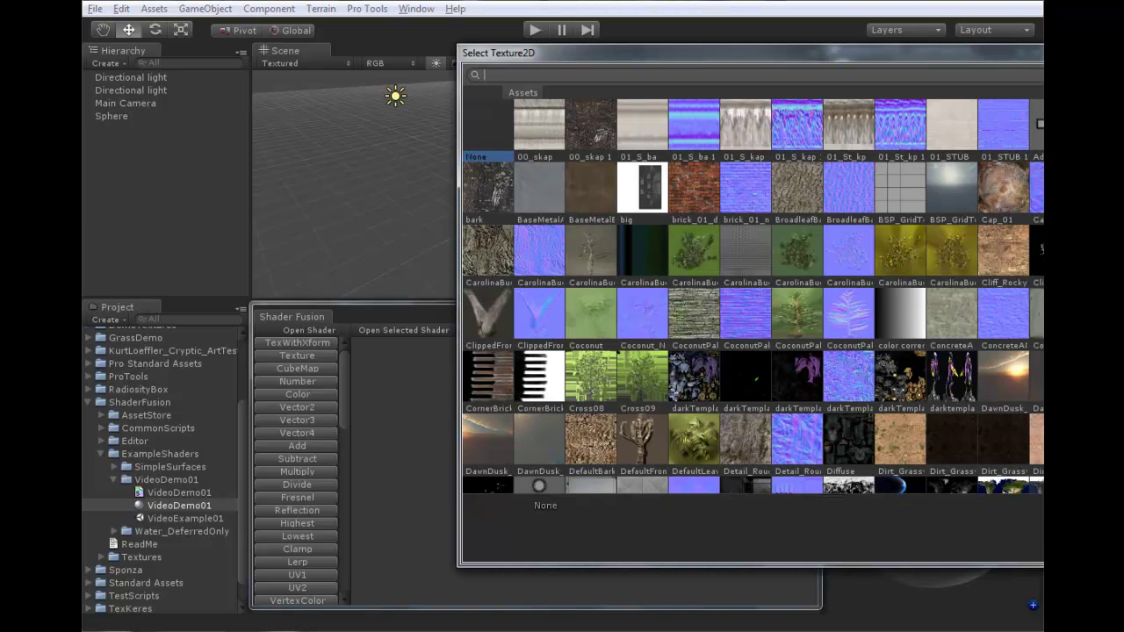
drag(747, 53, 709, 90)
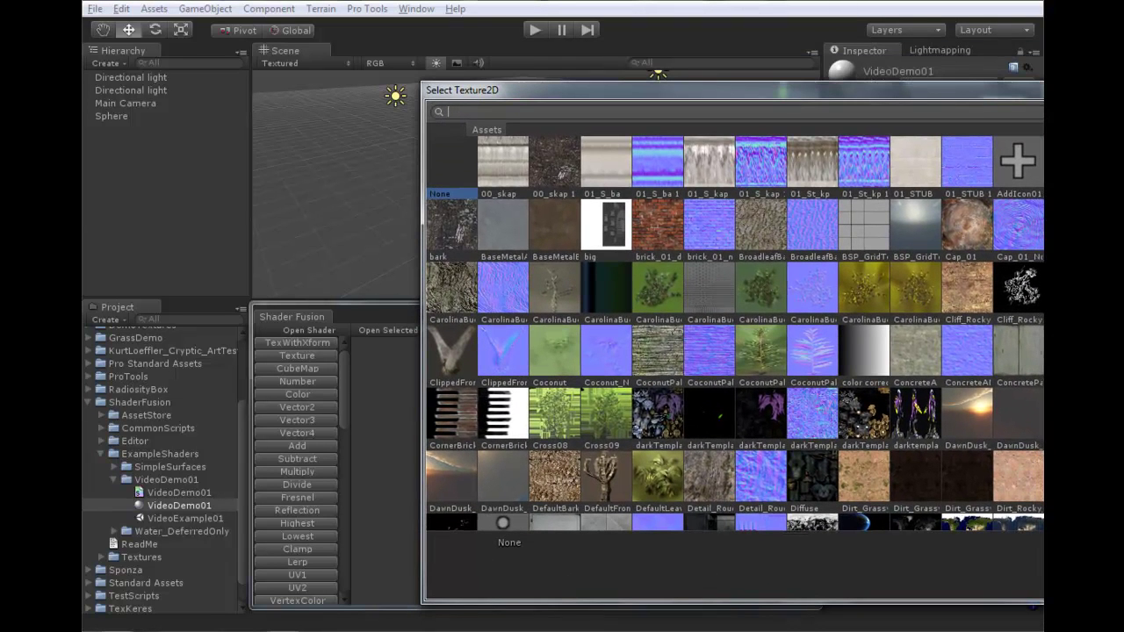
click(658, 226)
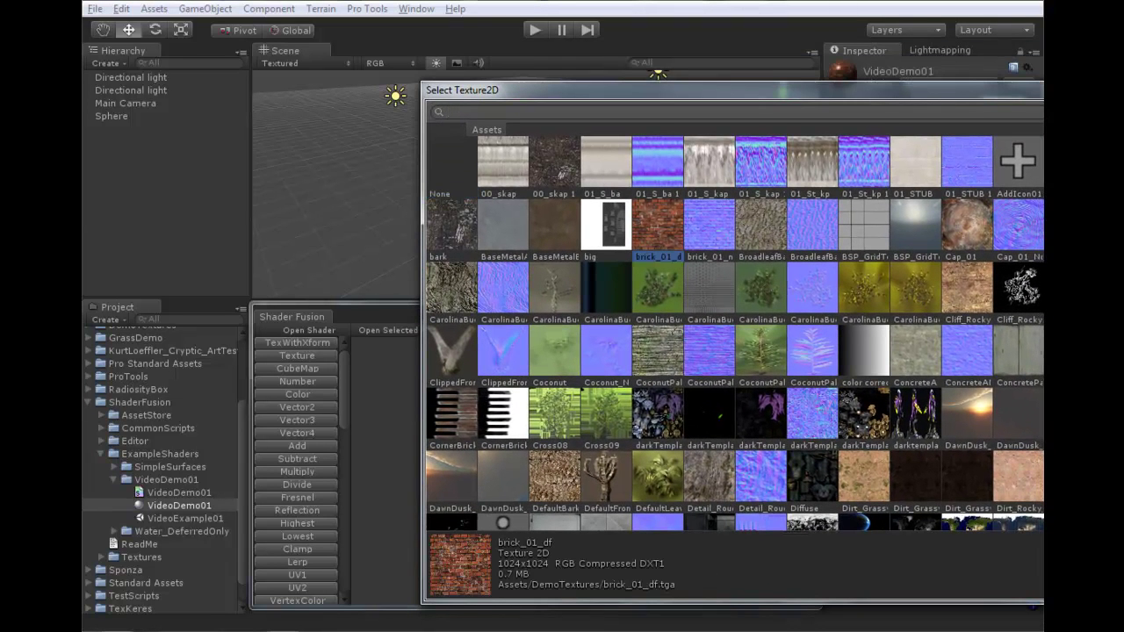
double_click(658, 227)
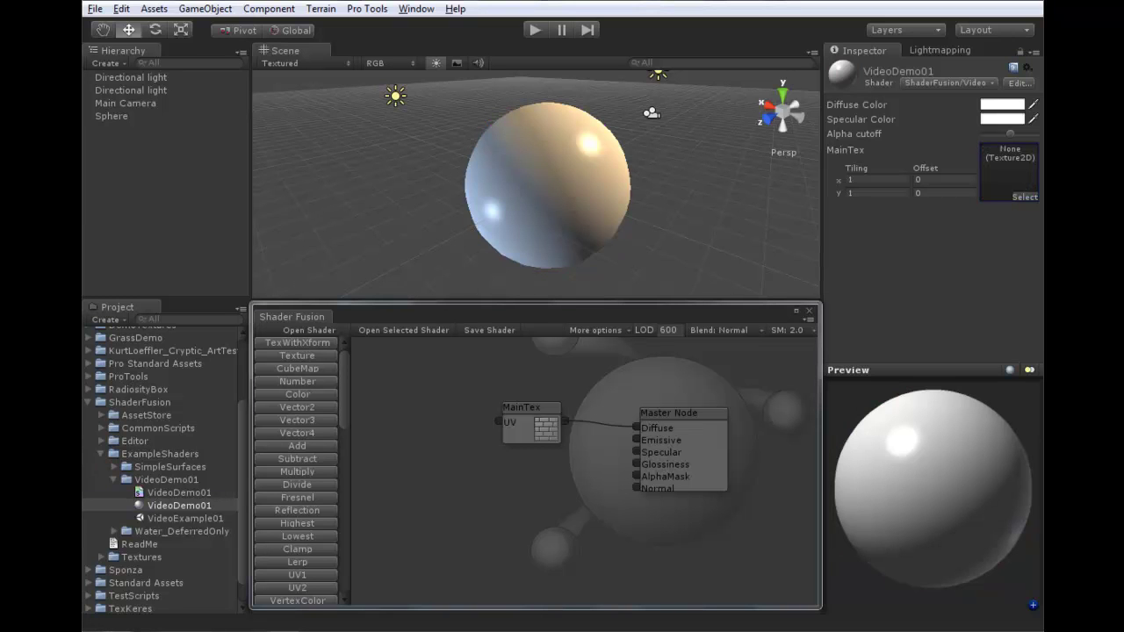
Apply the VideoDemo01 material to the sphere and set the material's MainTex texture to brick_01_df.
click(547, 186)
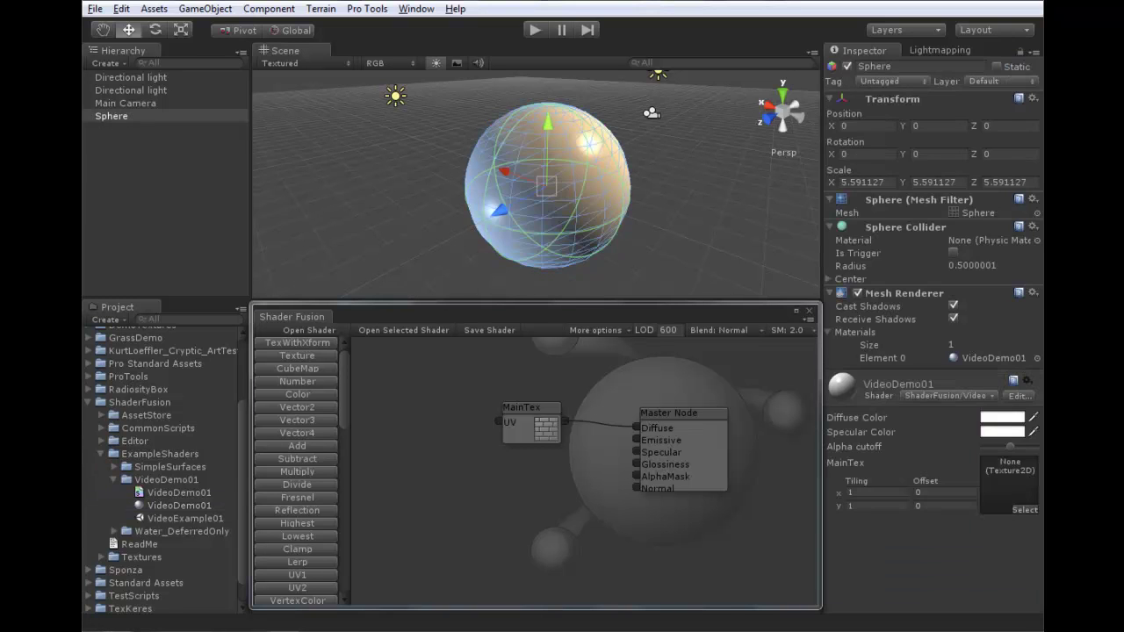
click(693, 210)
click(179, 506)
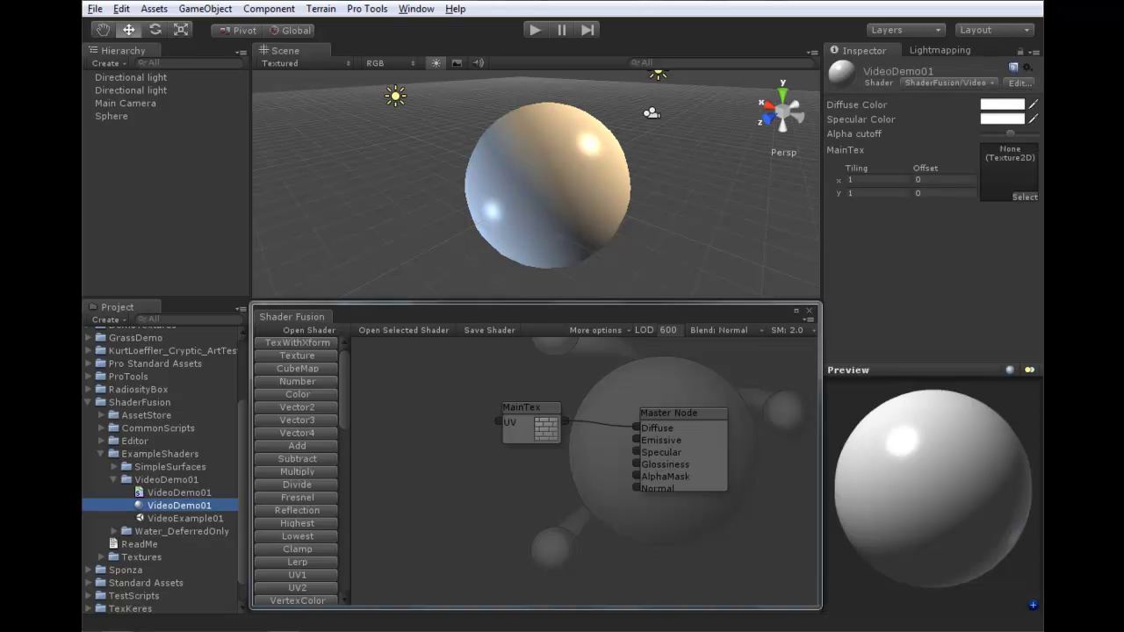
click(1025, 198)
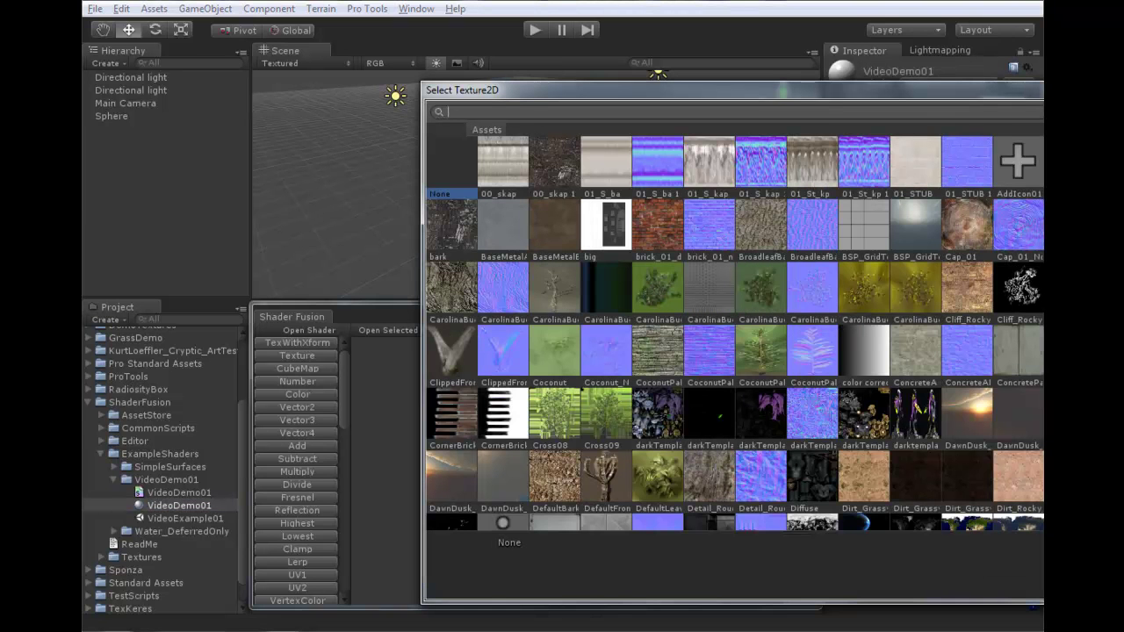
click(657, 225)
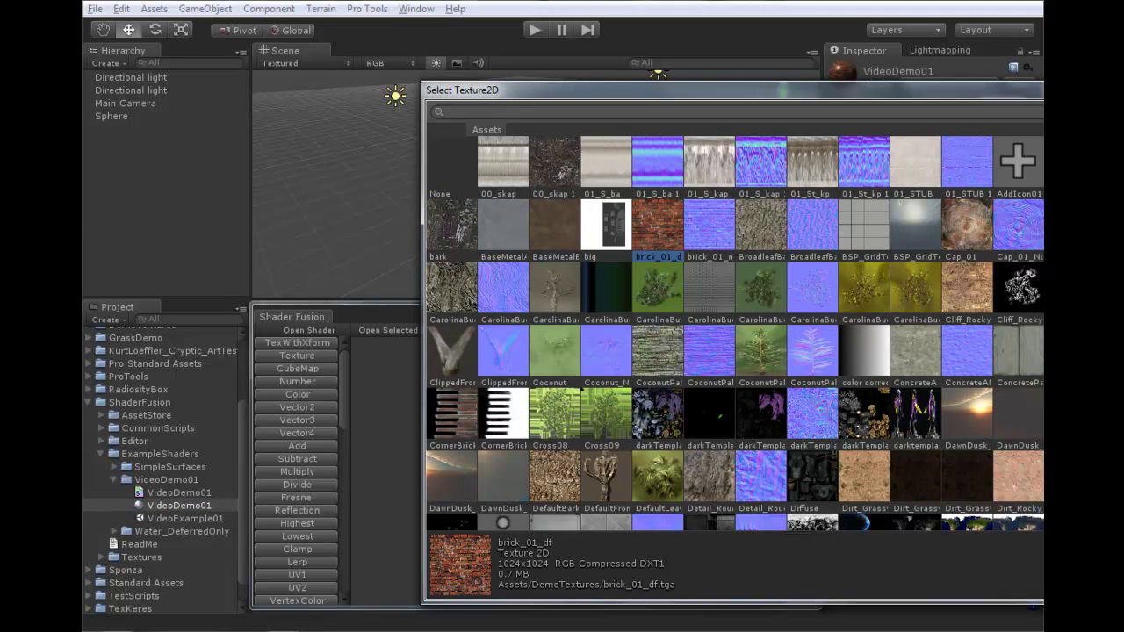
double_click(657, 225)
Examine the brick texture and highlights on the sphere up close from several angles.
click(562, 188)
alt+drag(562, 189, 518, 176)
scroll(800, 134, up, 4)
alt+drag(775, 125, 478, 131)
click(809, 124)
mouse_move(478, 132)
alt+right_down()
mouse_move(456, 131)
mouse_move(510, 136)
alt+right_up()
alt+drag(510, 136, 505, 154)
Add a second TexWithXform node below MainTex and name it BumpMap.
click(297, 343)
drag(507, 457, 518, 467)
click(774, 548)
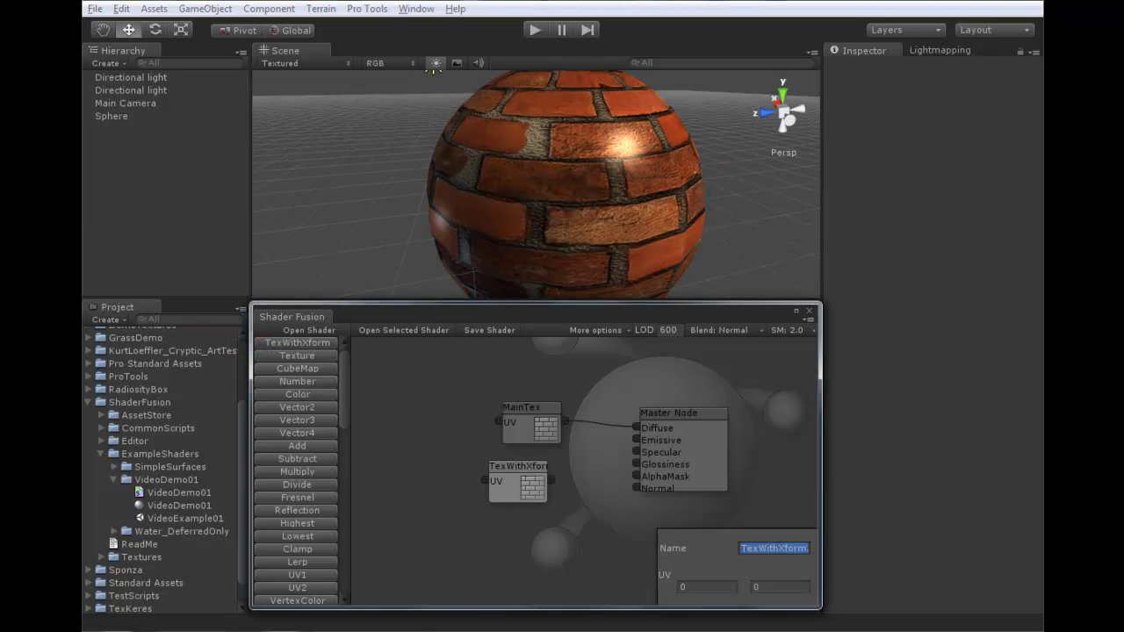
text(BumpMap)
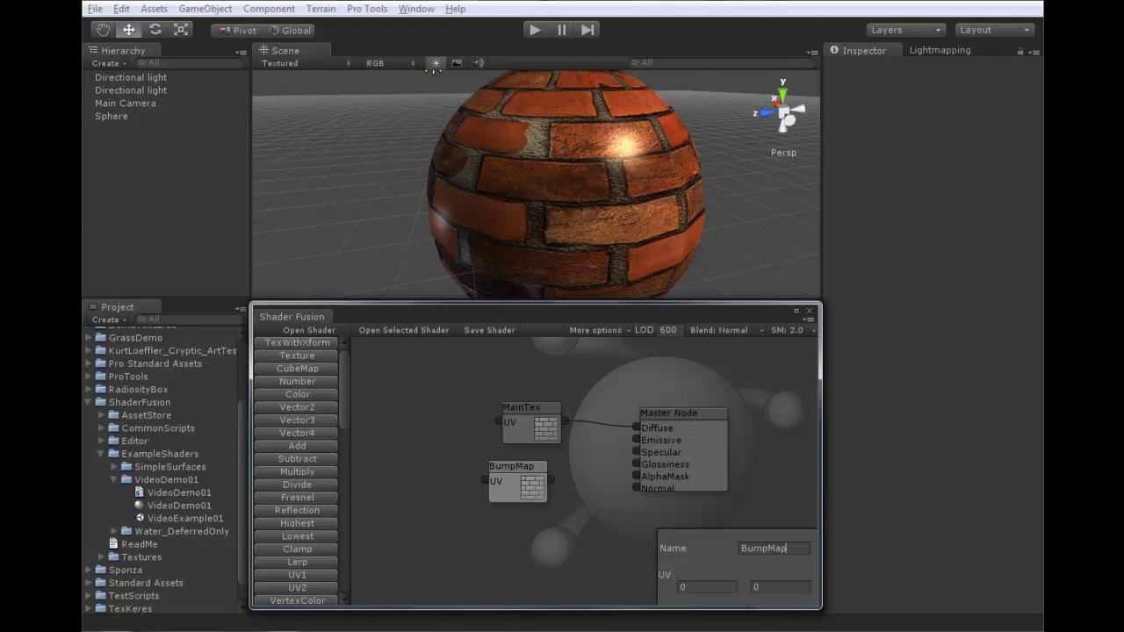
Add an UnpackNormal node to the right of BumpMap and connect the BumpMap output to its input.
drag(518, 468, 474, 467)
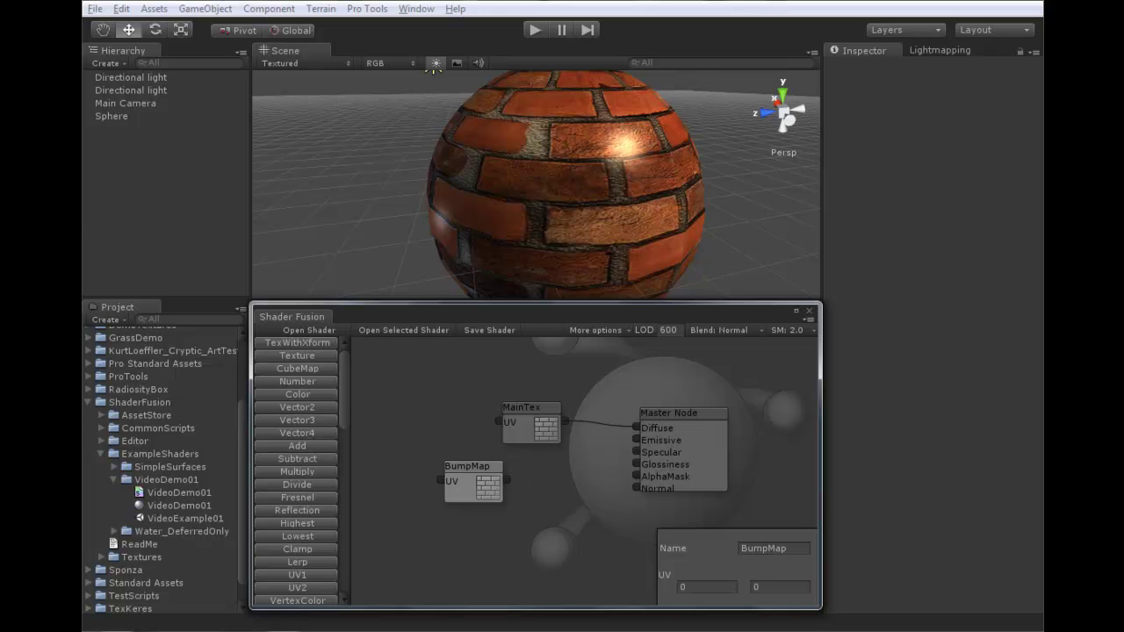
scroll(297, 471, down, 6)
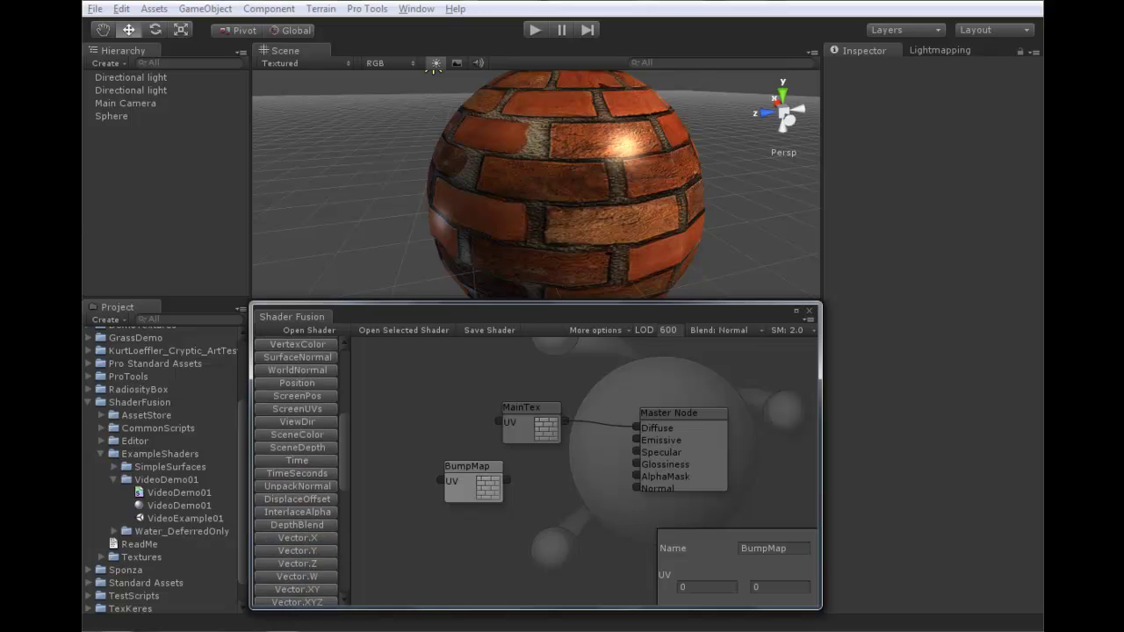
click(297, 487)
drag(507, 459, 553, 476)
drag(467, 467, 446, 470)
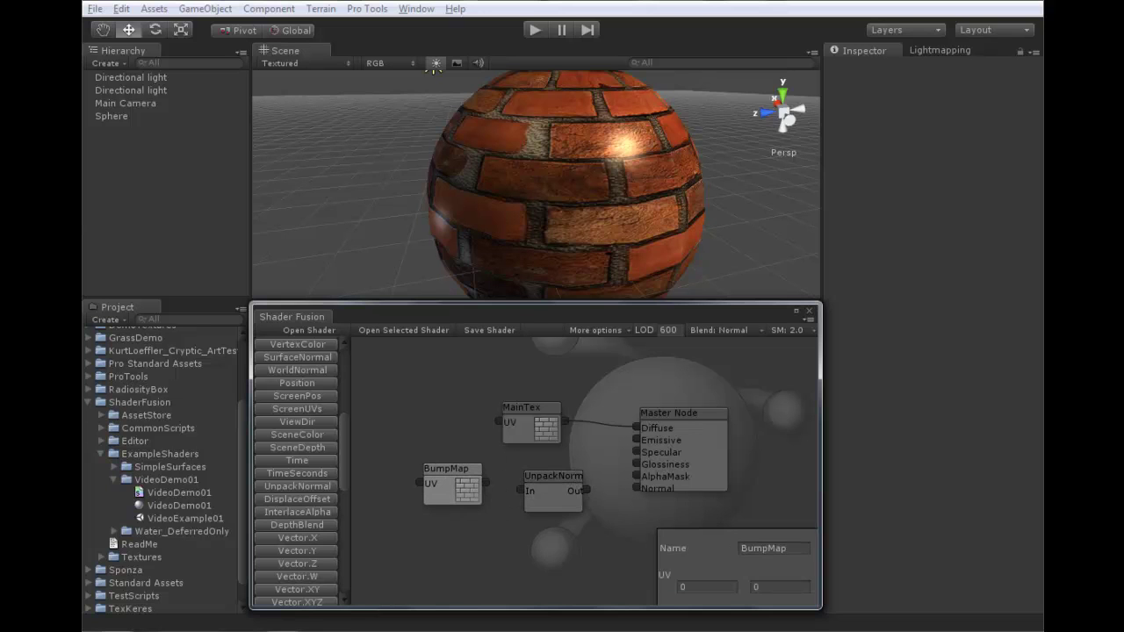
drag(553, 476, 520, 493)
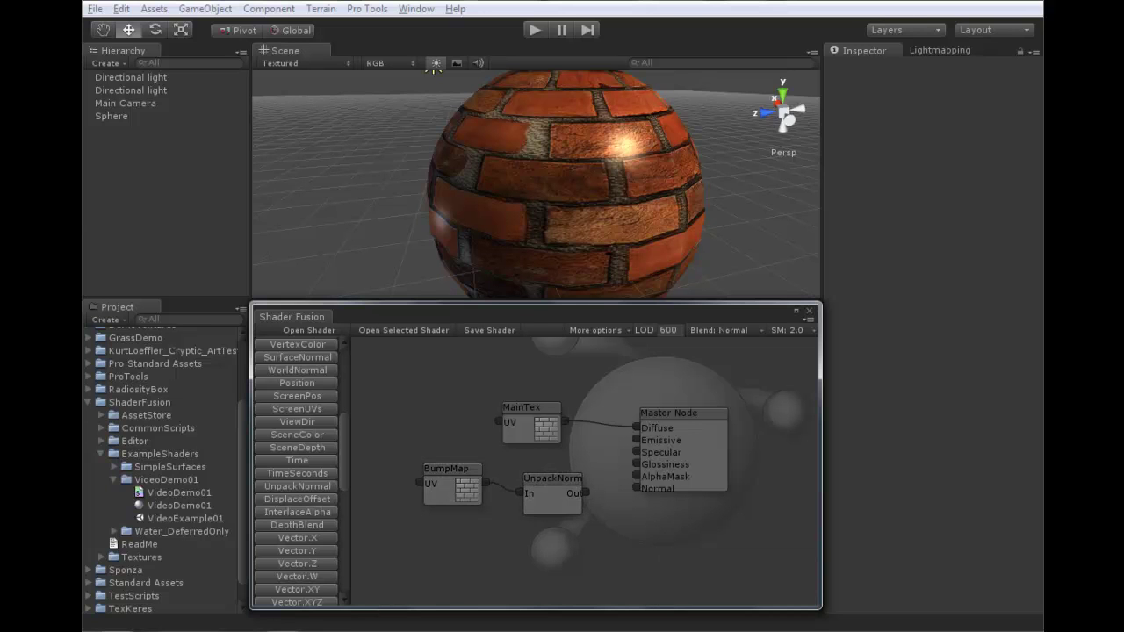
Connect the UnpackNormal output to the Master Node's Normal input and move the BumpMap and UnpackNormal nodes lower.
drag(599, 492, 637, 488)
middle_drag(584, 522, 610, 503)
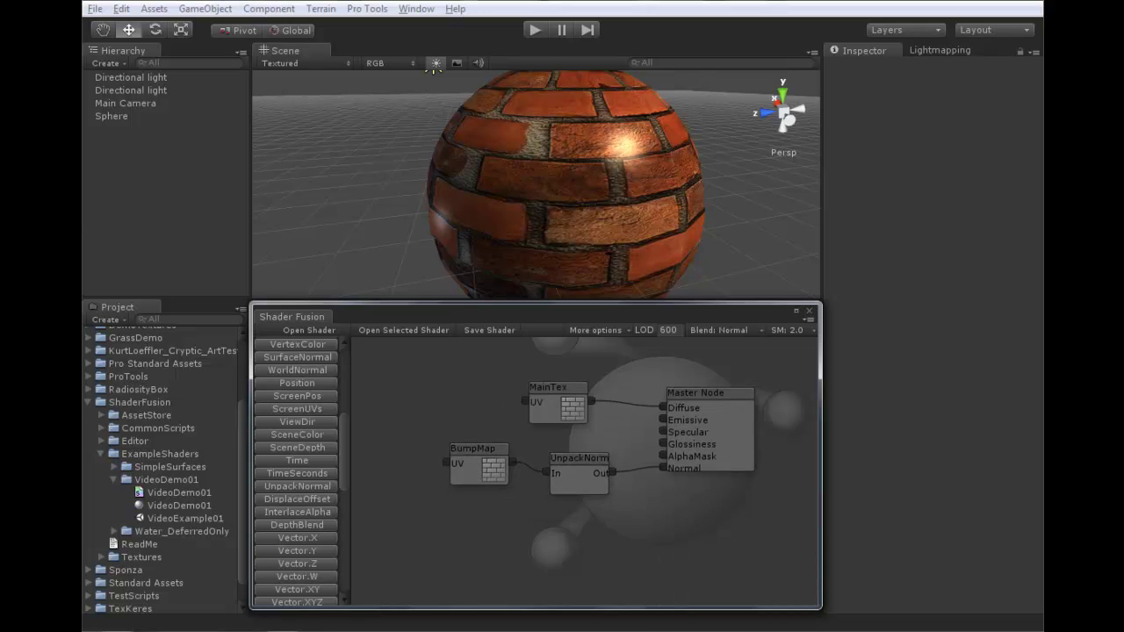
drag(580, 459, 579, 480)
drag(477, 465, 479, 499)
drag(580, 492, 577, 506)
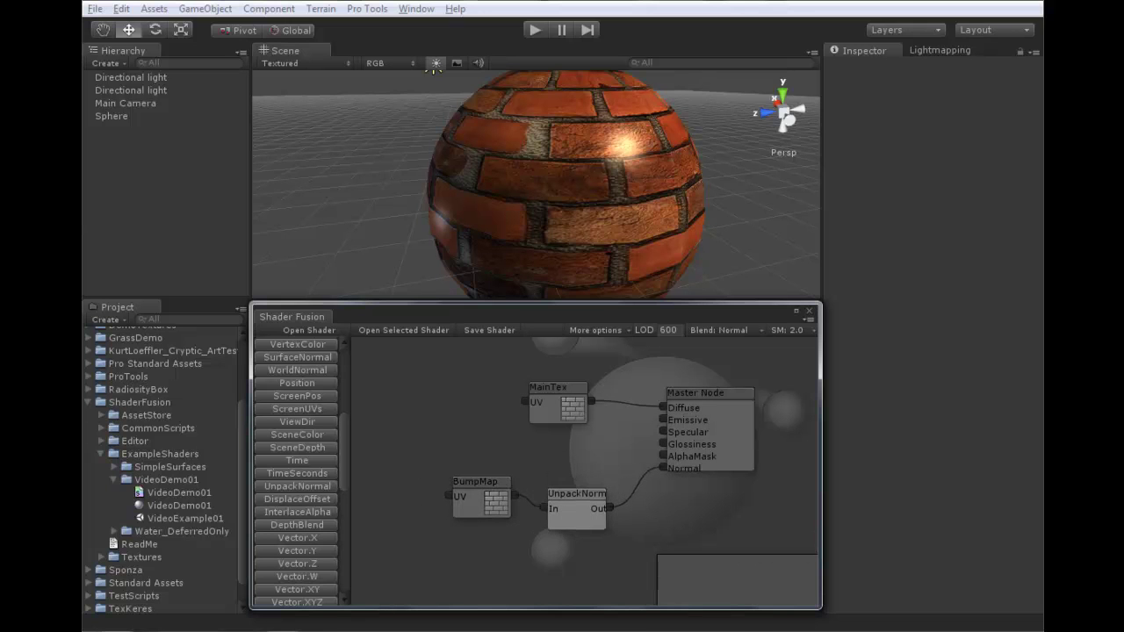
Save the shader and assign the brick_01 normal map texture to the BumpMap slot of the sphere's material.
click(489, 330)
click(546, 211)
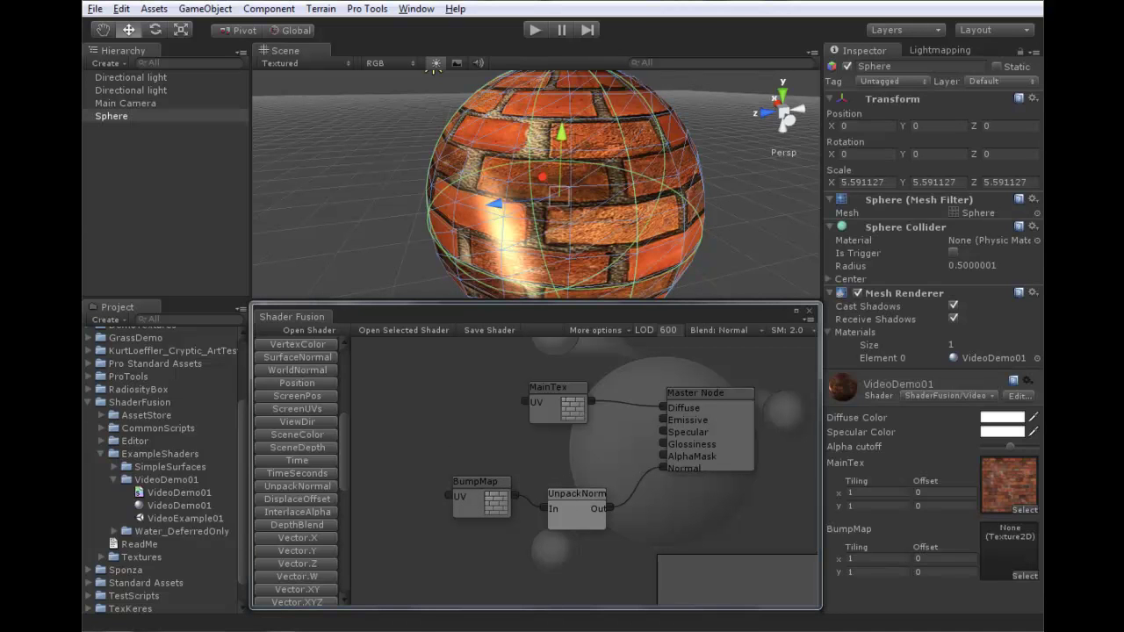
click(1025, 576)
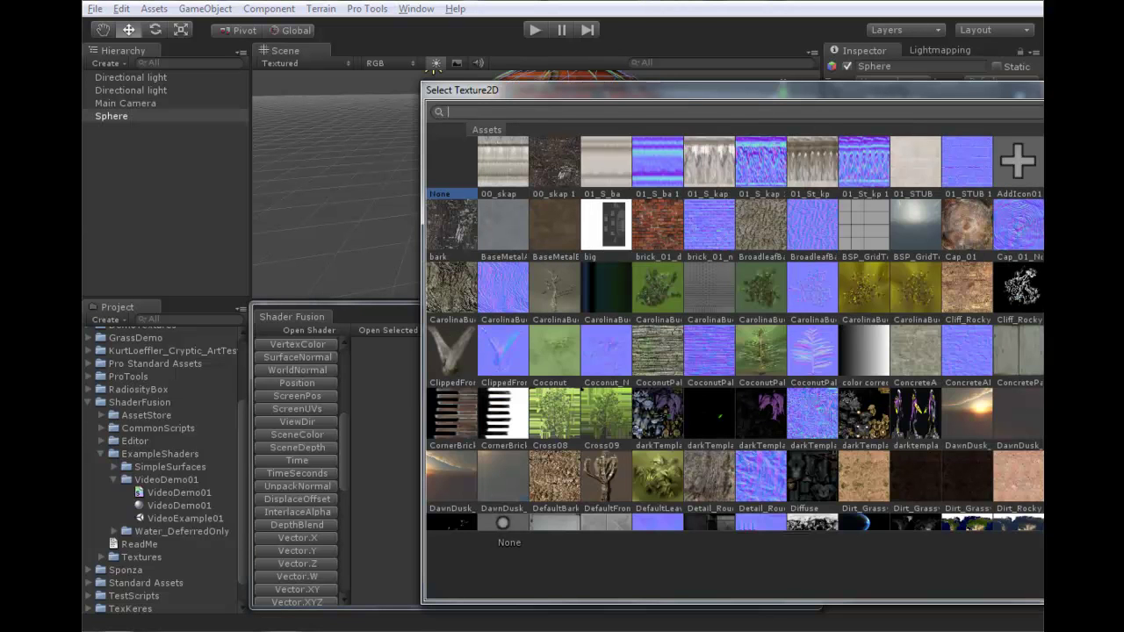
click(709, 227)
double_click(709, 226)
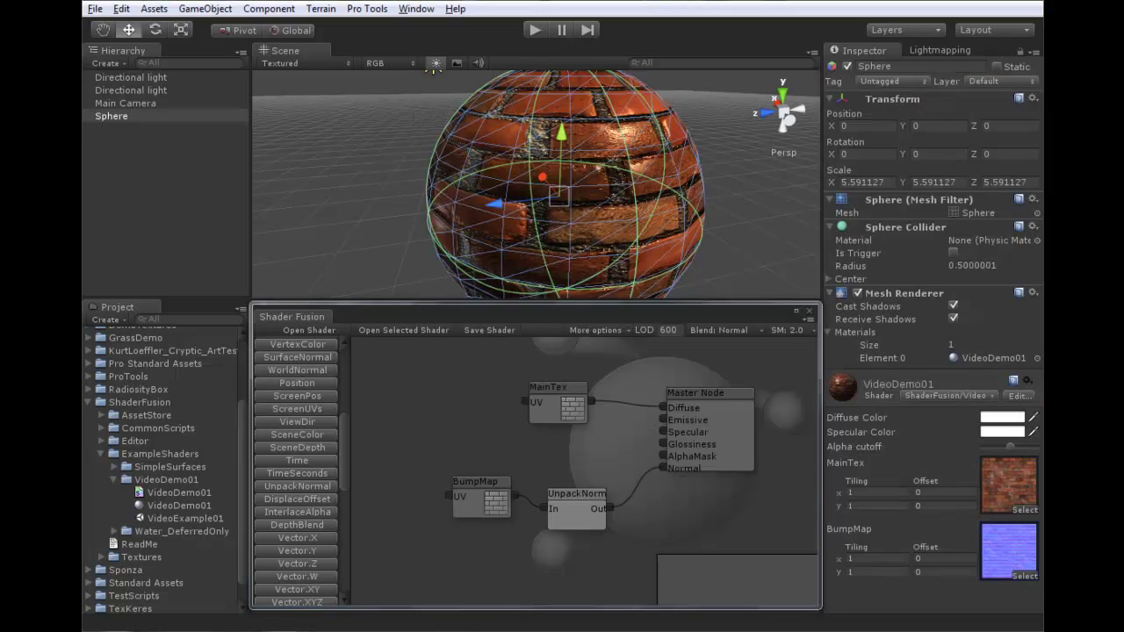
Examine the bumpy brick surface and its highlights on the sphere from several angles and distances.
click(757, 180)
key(q)
alt+drag(632, 166, 527, 197)
alt+right_drag(527, 198, 633, 197)
alt+drag(632, 198, 544, 194)
alt+right_drag(544, 193, 448, 189)
mouse_move(448, 189)
alt+mouse_down()
mouse_move(562, 188)
mouse_move(387, 193)
mouse_move(342, 206)
mouse_move(431, 197)
alt+mouse_up()
alt+right_drag(430, 198, 518, 193)
alt+drag(518, 193, 614, 189)
Spread the nodes apart by moving MainTex up and the BumpMap and UnpackNormal nodes down.
drag(553, 392, 555, 350)
middle_drag(536, 430, 564, 395)
drag(505, 450, 494, 480)
drag(604, 462, 600, 481)
middle_drag(535, 413, 506, 476)
Add a TexWithXform node below MainTex, name it Specular and connect it to the Master Node's Specular input.
scroll(297, 465, up, 5)
click(296, 343)
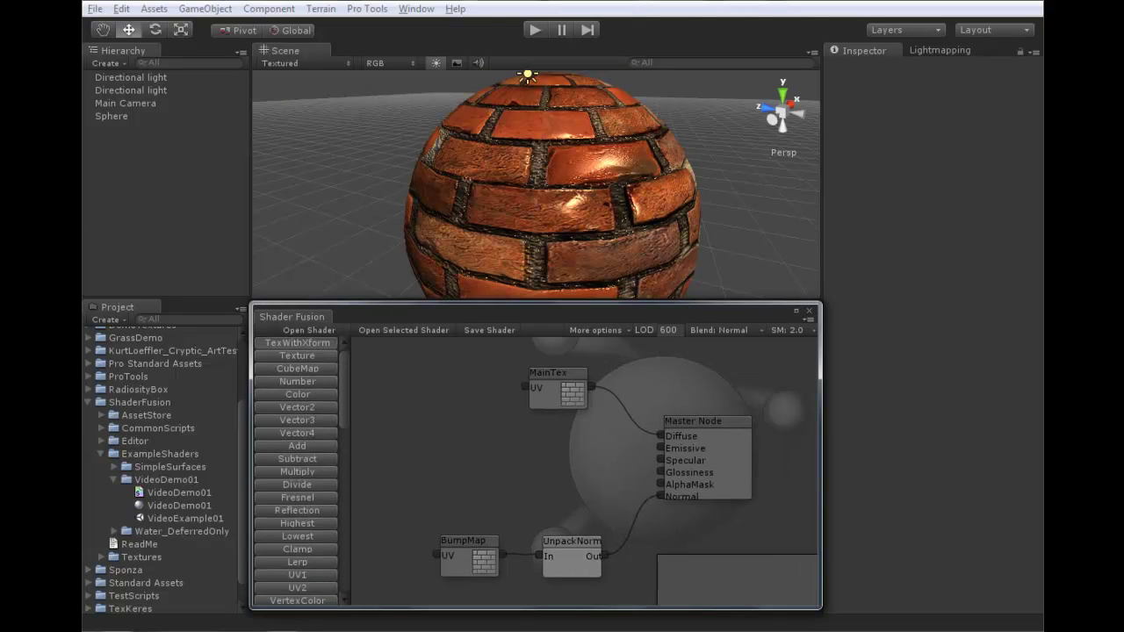
drag(504, 460, 478, 409)
click(773, 548)
text(Specular)
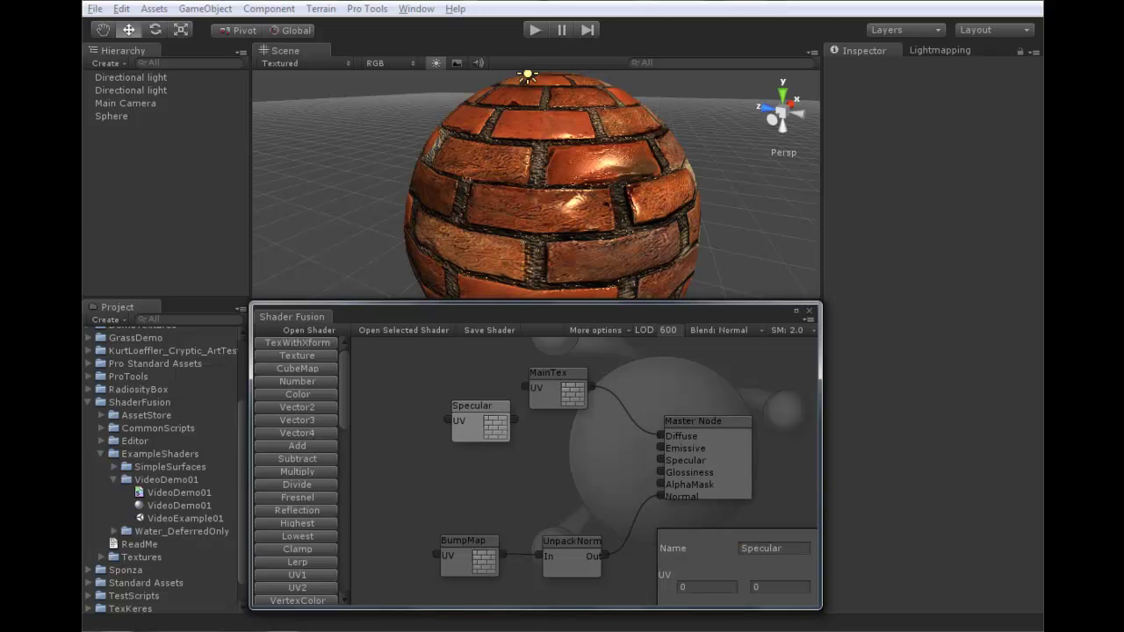
drag(474, 405, 660, 460)
drag(496, 419, 522, 424)
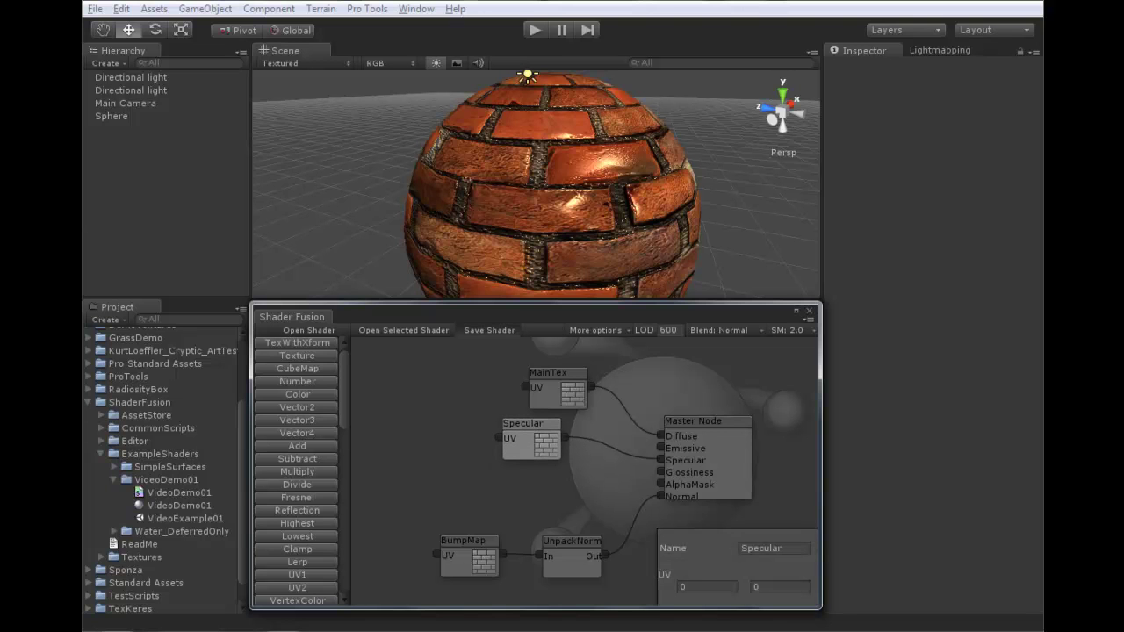
Assign the brick_01_df texture to the Specular slot of the sphere's material and check the highlights on the deselected sphere.
click(562, 235)
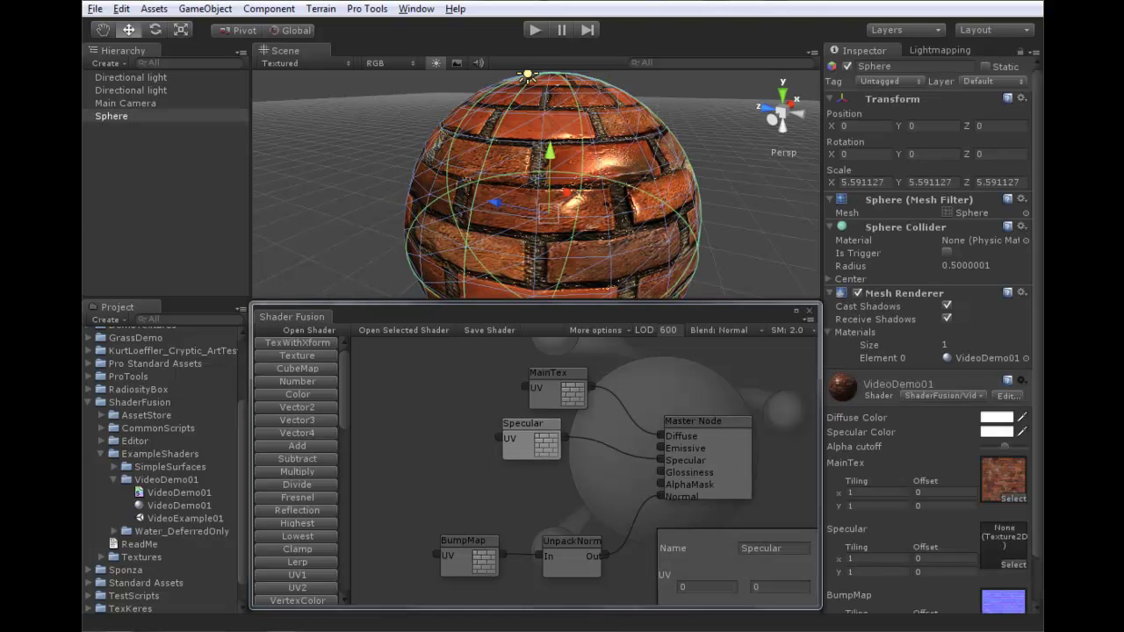
scroll(930, 351, down, 2)
click(1013, 515)
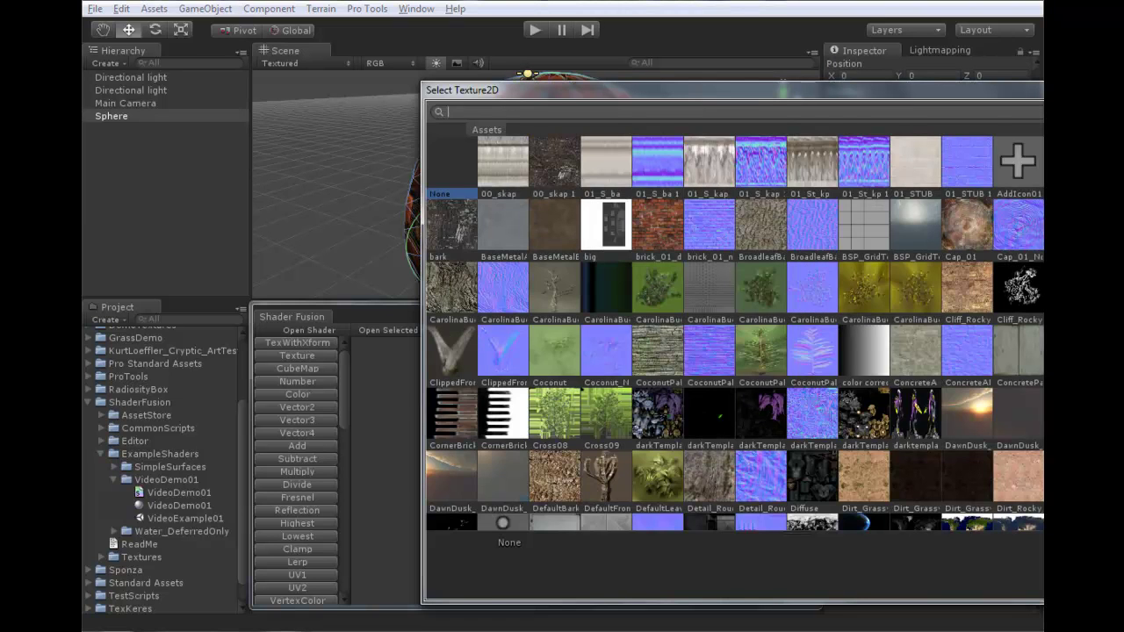
click(658, 226)
double_click(658, 224)
alt+drag(657, 225, 614, 207)
click(369, 220)
alt+drag(369, 220, 628, 215)
alt+scroll(536, 184, down, 3)
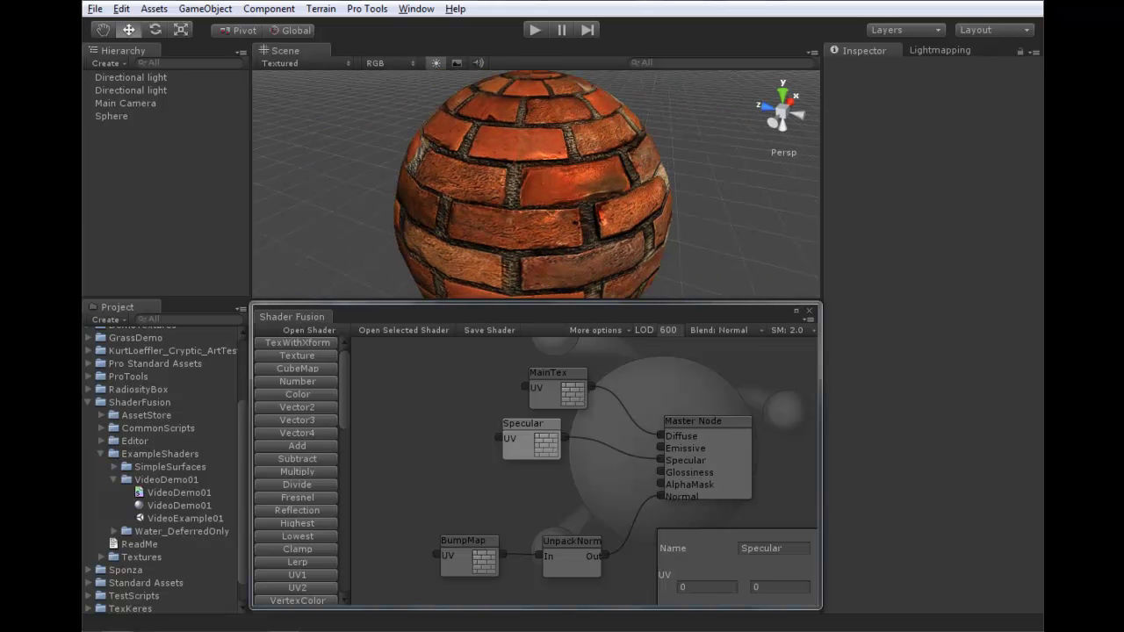
Add a Multiply node between the Specular node and the Master Node, with the Specular output feeding its A input.
drag(527, 425, 457, 417)
middle_drag(501, 479, 501, 443)
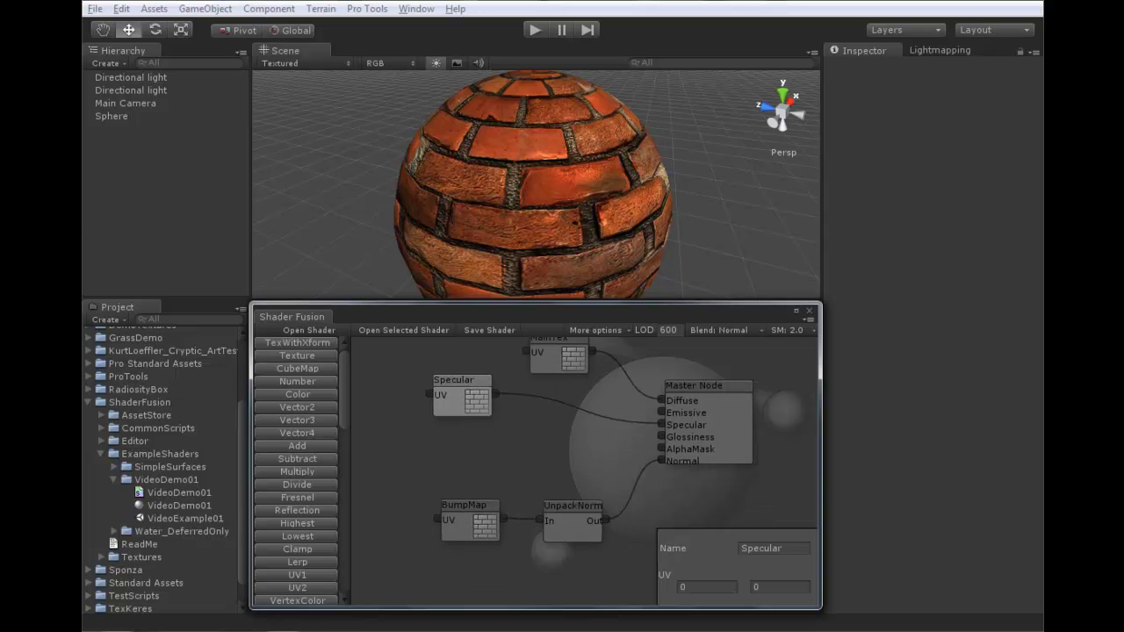
click(297, 472)
drag(504, 463, 568, 398)
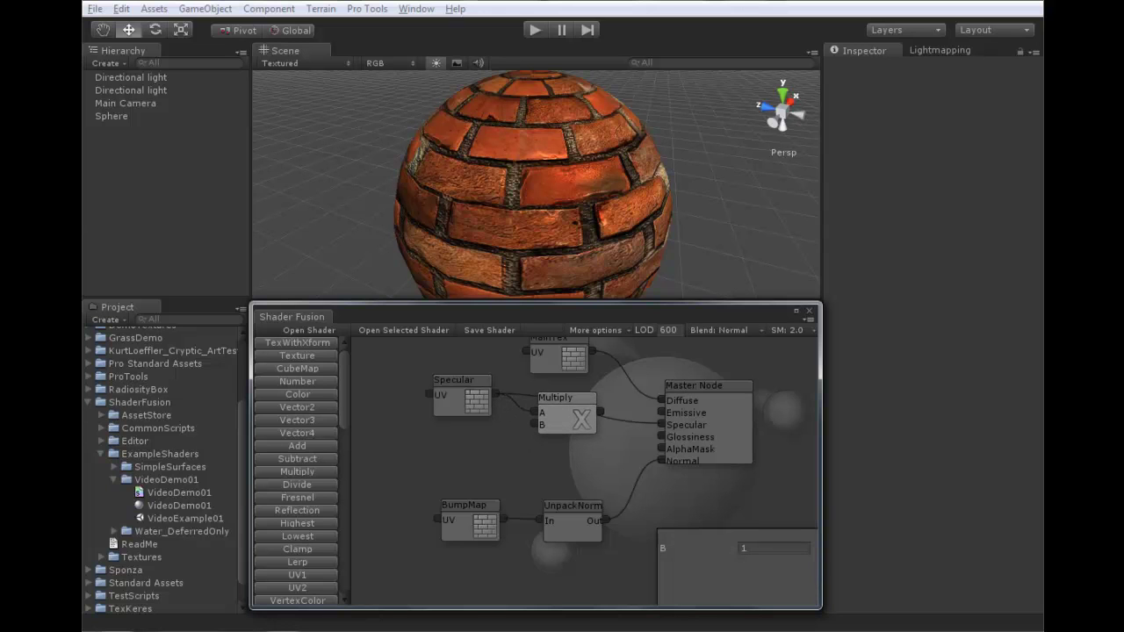
Add a ParamFloat node and place it directly below the Specular node.
scroll(296, 470, down, 5)
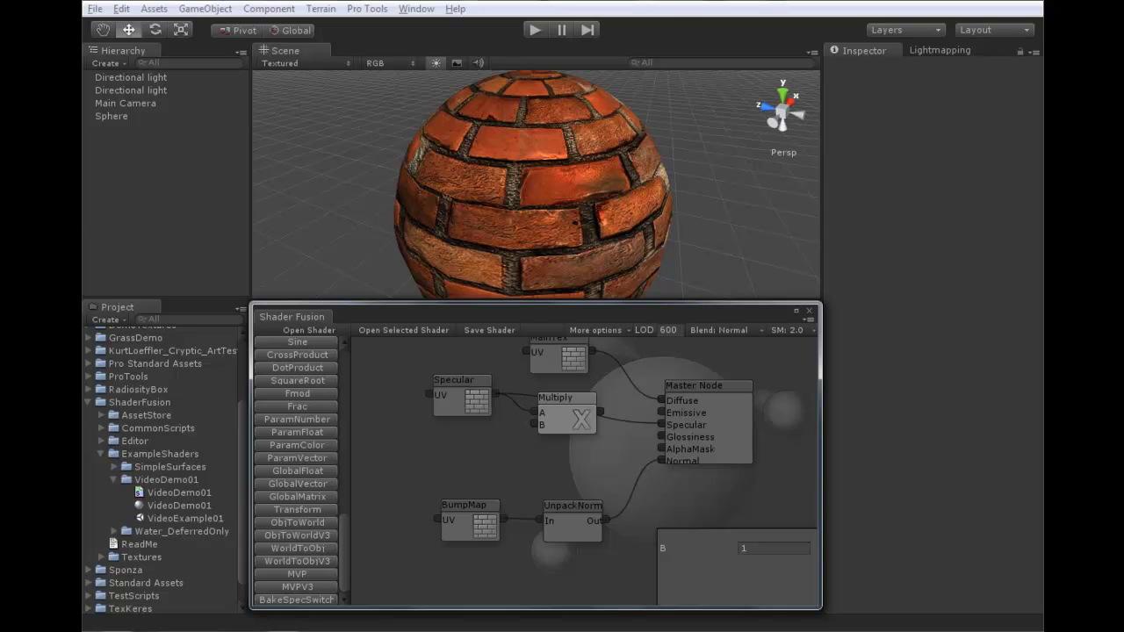
click(296, 433)
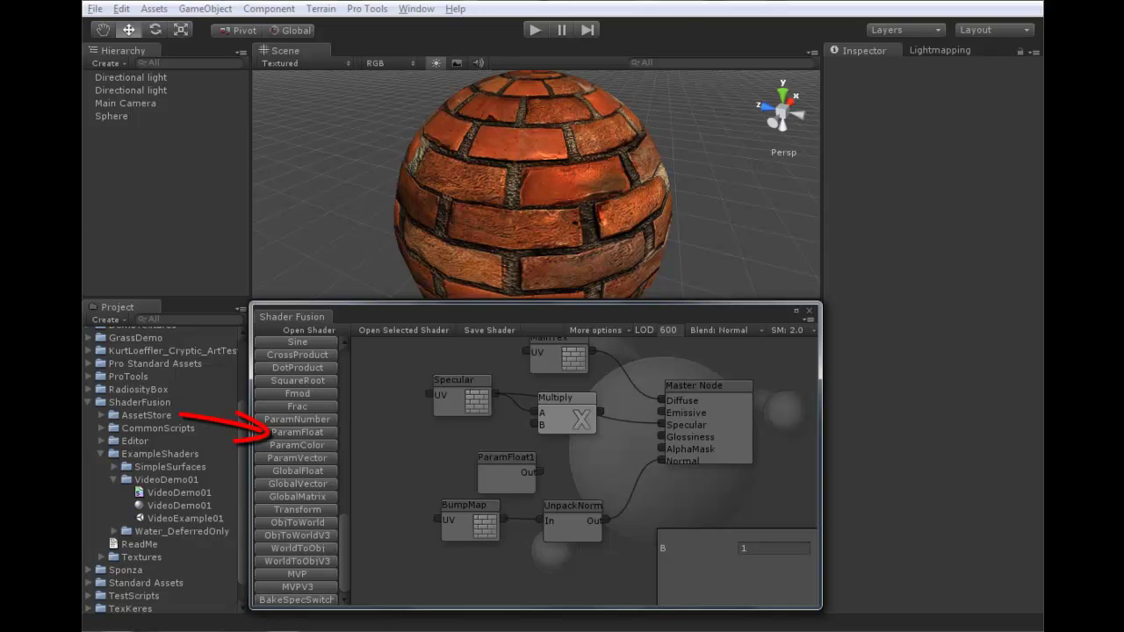
drag(507, 457, 465, 427)
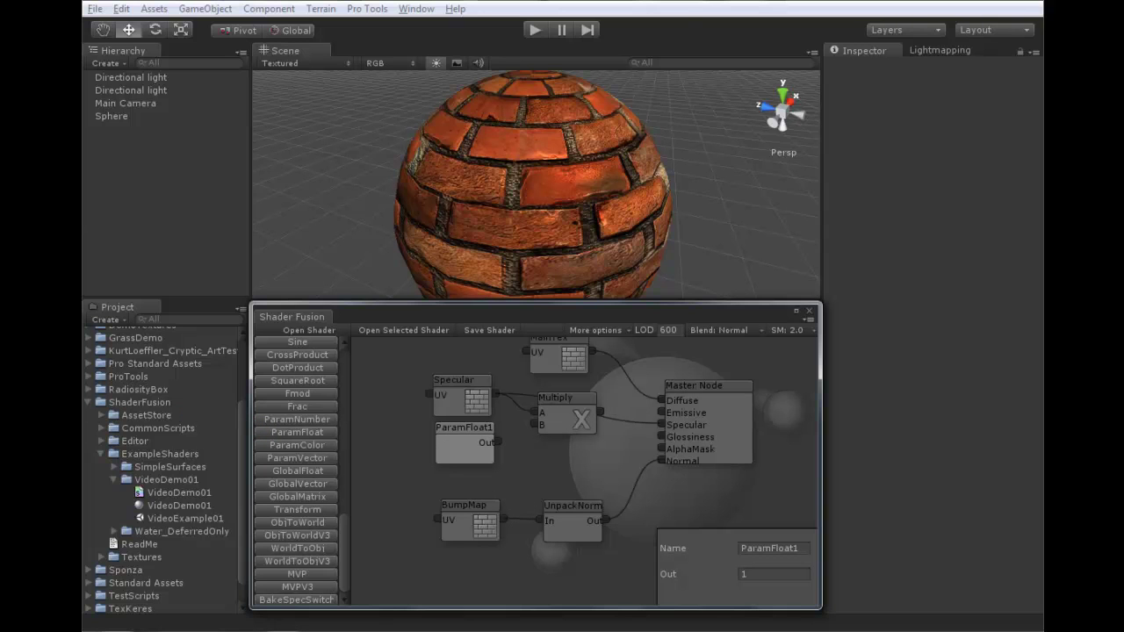
drag(465, 428, 470, 429)
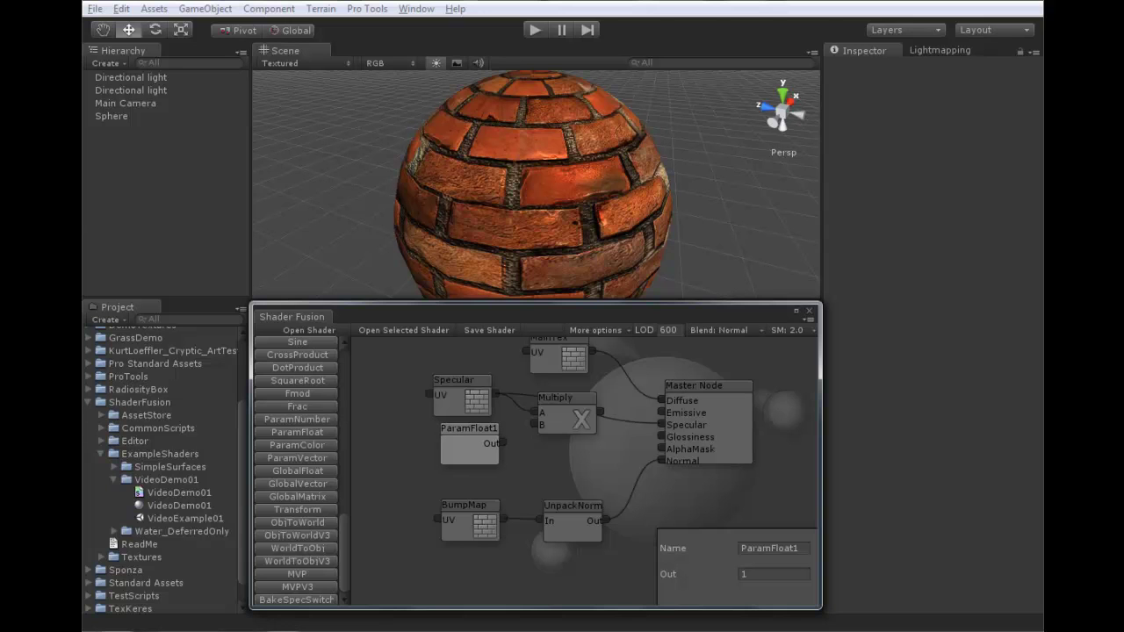
scroll(297, 469, up, 5)
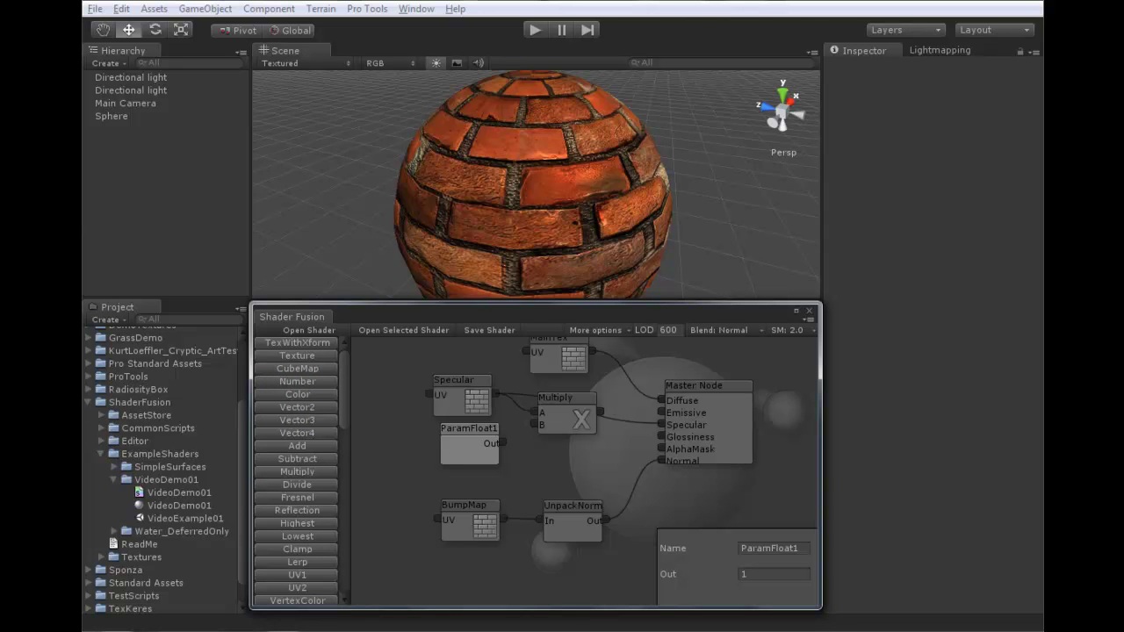
Name the ParamFloat node SpecPower and wire it into Multiply's B input, with Multiply feeding the Master Node's Specular input.
click(772, 549)
text(SpecPower)
mouse_move(468, 430)
mouse_down()
mouse_move(496, 414)
mouse_move(458, 436)
mouse_up()
drag(492, 450, 661, 425)
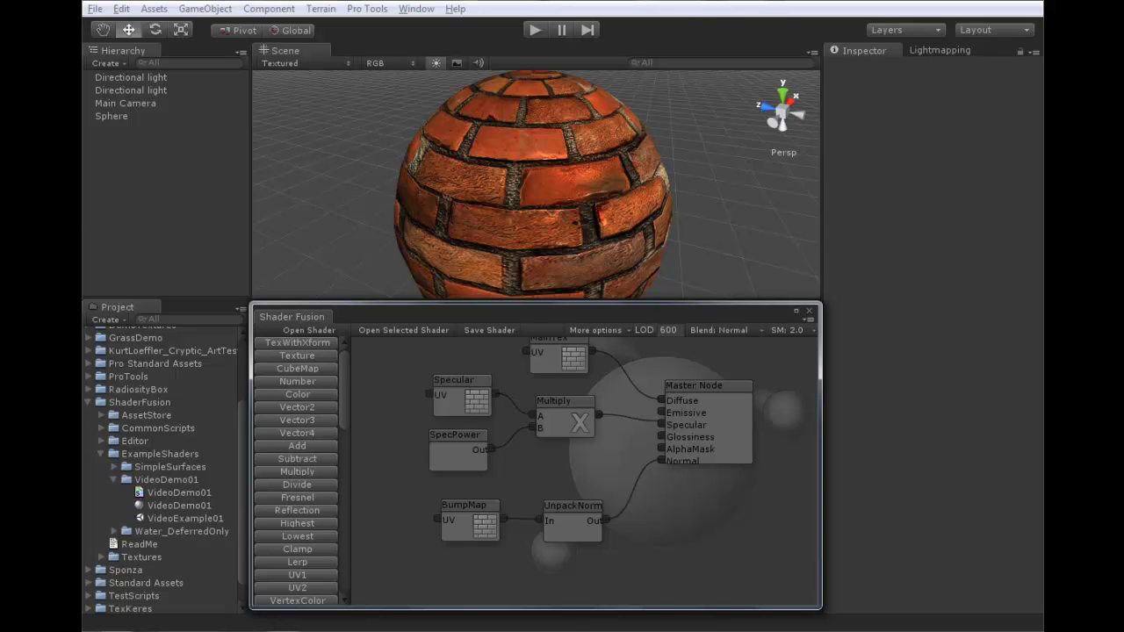
Set the SpecPower node's output value to 2 and save the shader.
drag(457, 436, 455, 436)
click(766, 574)
text(2)
click(489, 330)
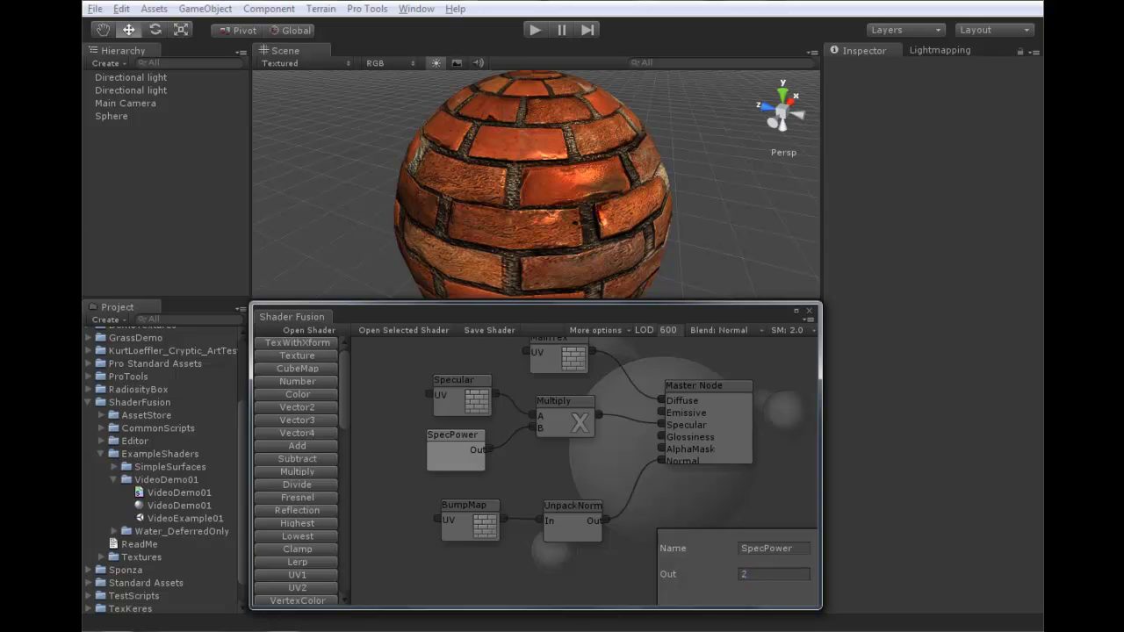
Set SpecPower on the sphere's material to about 2.83 and check the highlights from several angles.
click(533, 204)
scroll(931, 352, down, 2)
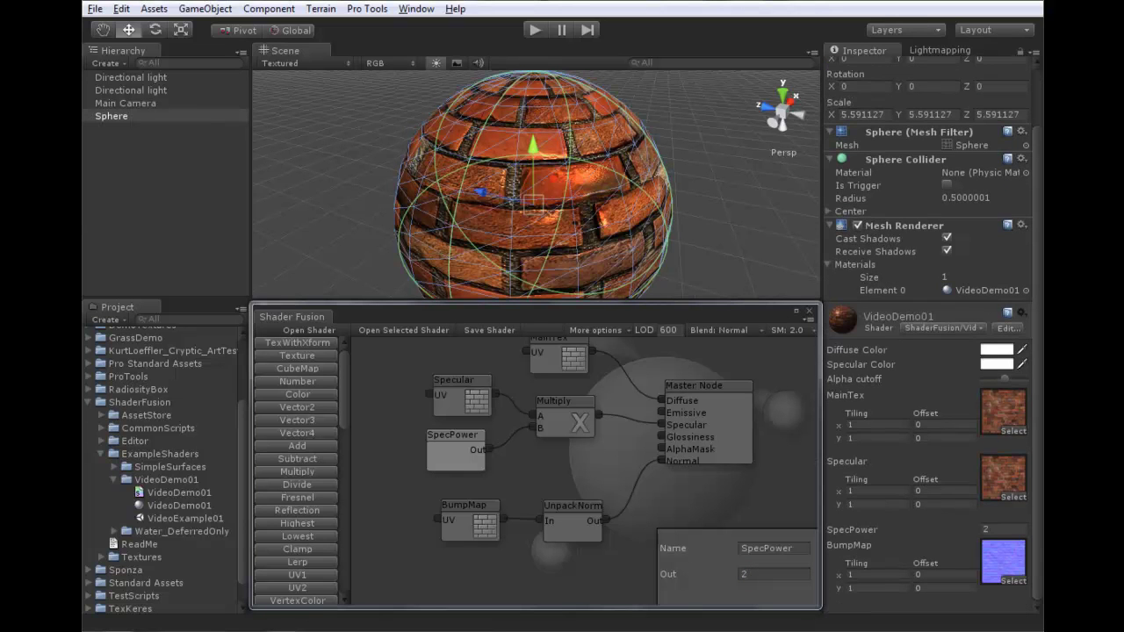
drag(852, 529, 928, 530)
mouse_move(628, 220)
alt+mouse_down()
mouse_move(516, 197)
mouse_move(606, 195)
mouse_move(641, 209)
alt+mouse_up()
drag(862, 530, 839, 530)
alt+drag(570, 211, 597, 183)
alt+right_drag(597, 183, 602, 183)
alt+drag(603, 183, 702, 204)
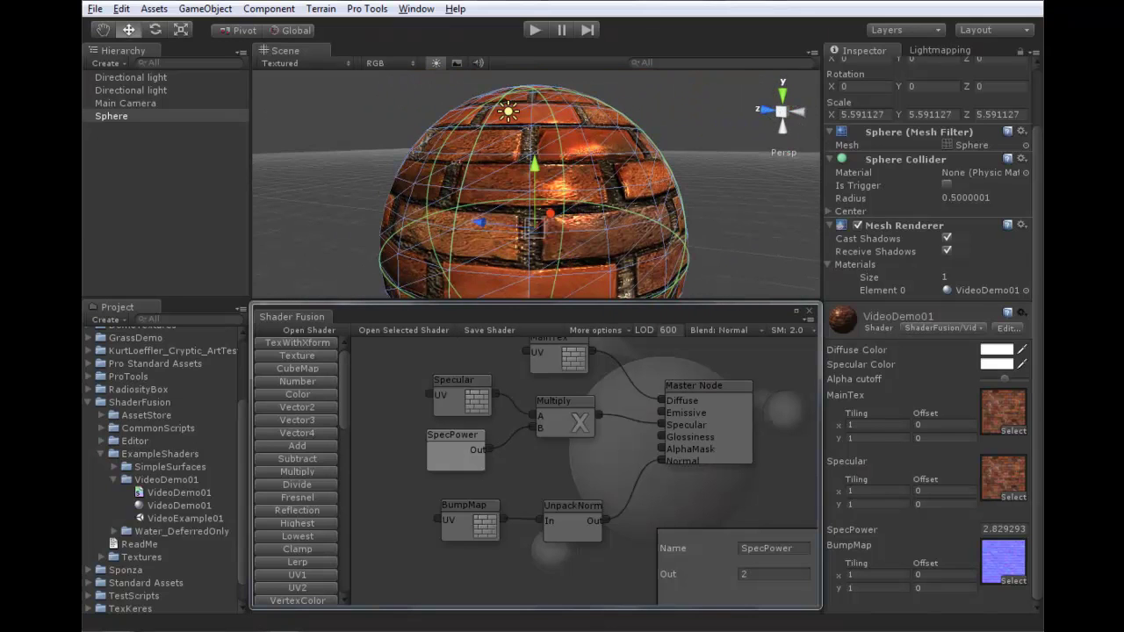
Move the Multiply, Specular and SpecPower nodes up to open space below Multiply.
middle_drag(575, 470, 618, 494)
drag(605, 430, 597, 416)
drag(502, 409, 486, 395)
drag(600, 421, 601, 418)
drag(498, 474, 473, 458)
Add a ParamFloat node below Multiply, name it Glossiness and connect it to the Master Node's Glossiness input.
scroll(297, 465, down, 5)
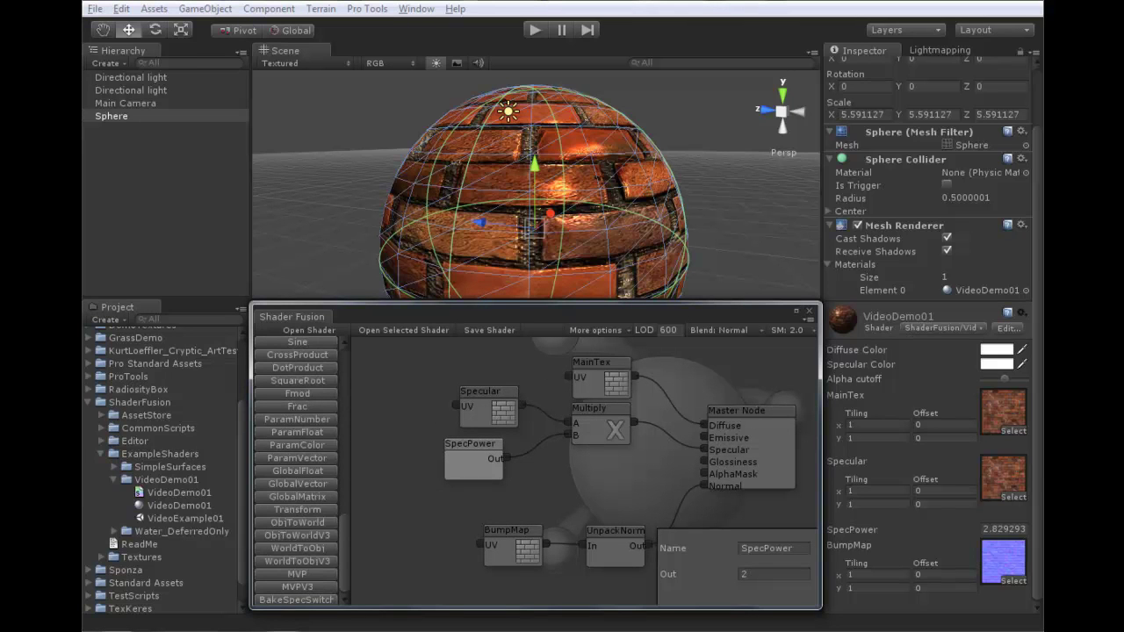
click(297, 432)
drag(511, 474, 604, 479)
click(634, 477)
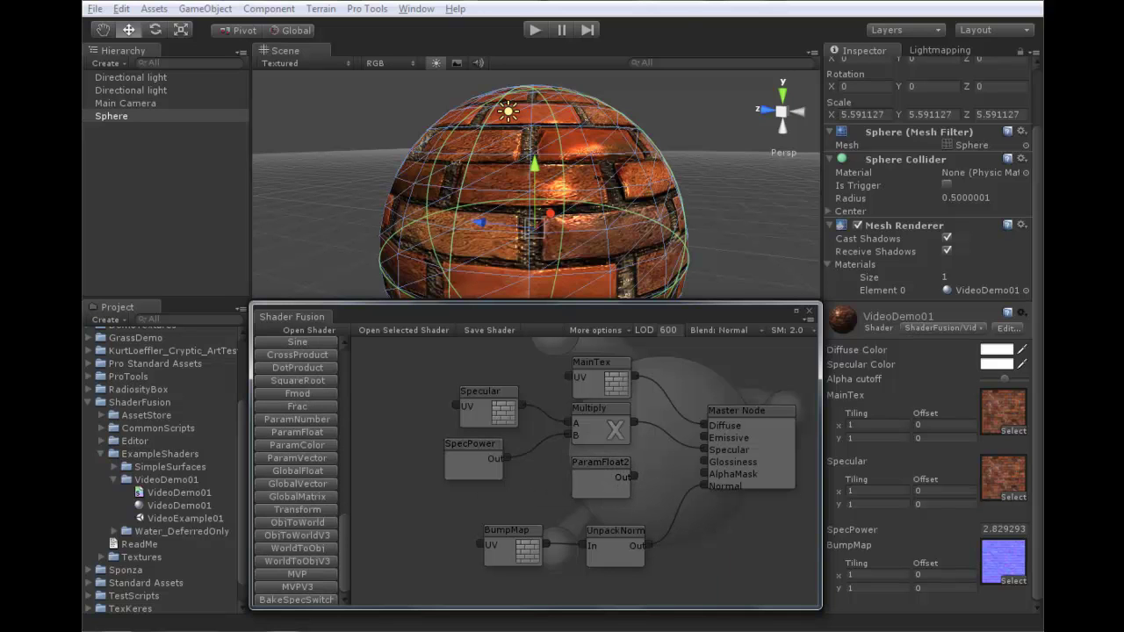
click(601, 479)
click(772, 549)
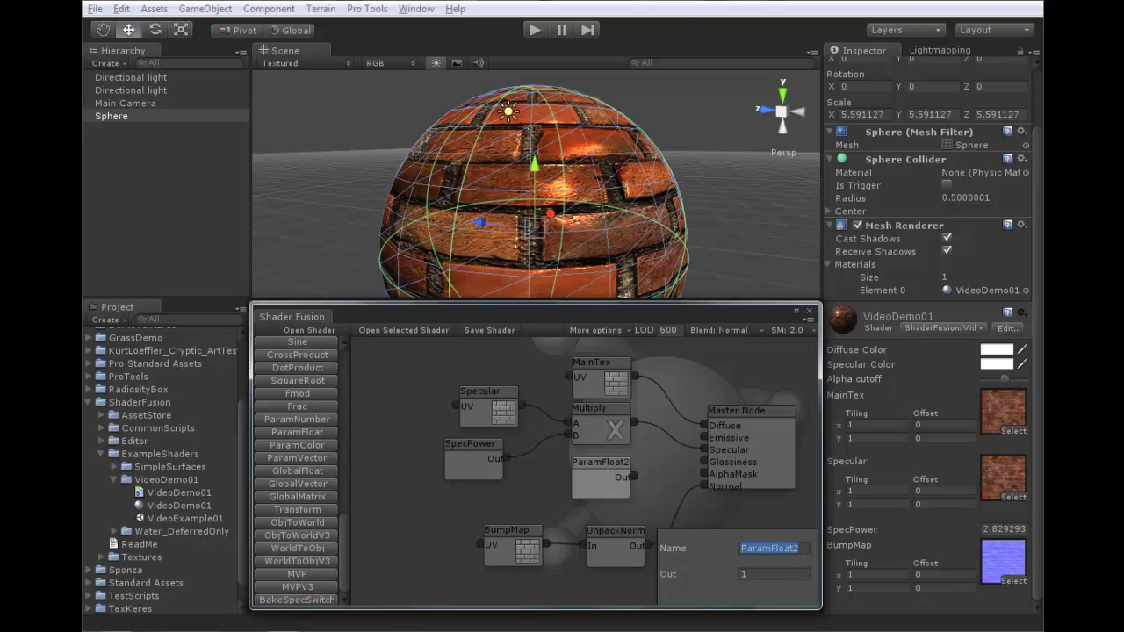
text(Glossiness)
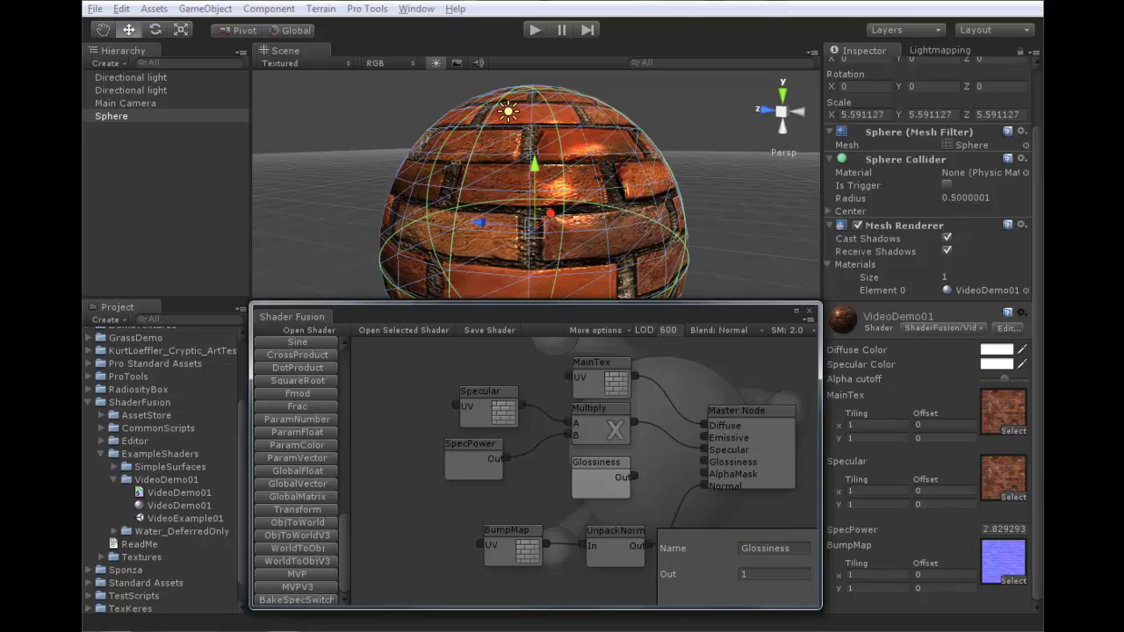
drag(634, 477, 704, 462)
middle_drag(677, 510, 655, 539)
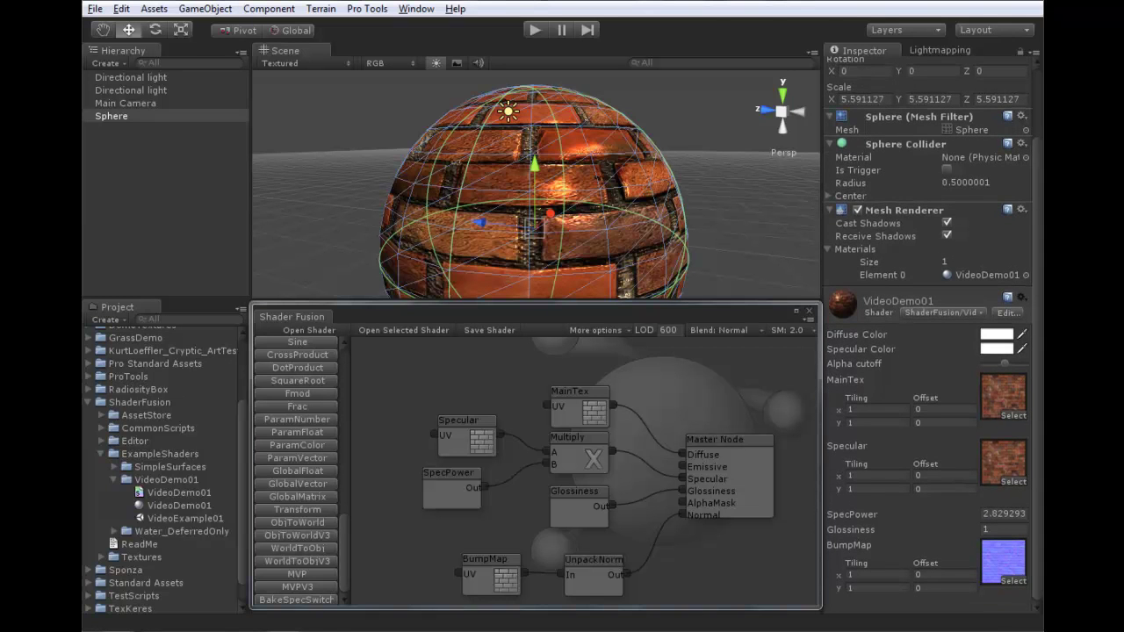
Set the material's Glossiness to about 0.13 and SpecPower to about 0.72 while checking the highlights around the sphere.
drag(852, 531, 827, 515)
alt+drag(562, 211, 509, 220)
drag(839, 516, 850, 515)
alt+drag(571, 202, 456, 198)
scroll(562, 184, down, 4)
scroll(562, 181, up, 4)
scroll(456, 198, down, 4)
alt+drag(562, 189, 429, 211)
scroll(487, 198, up, 3)
middle_drag(429, 211, 452, 207)
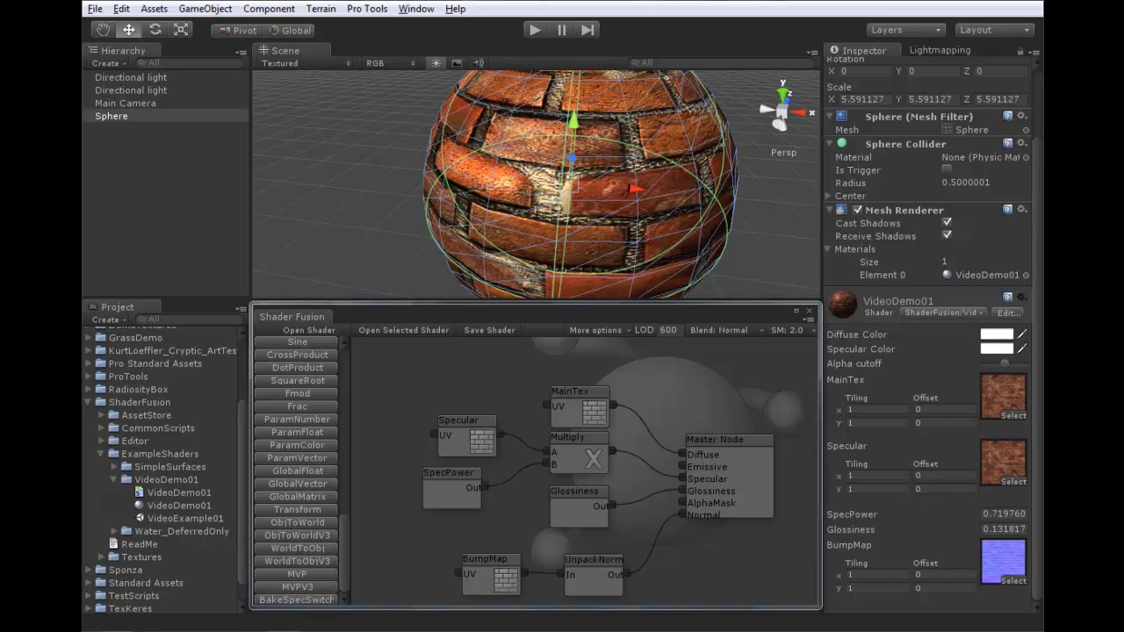
Try a light blue Diffuse Color on the sphere's material and reset it to white.
click(997, 334)
drag(284, 103, 285, 87)
mouse_move(171, 44)
mouse_down()
mouse_move(238, 44)
mouse_move(221, 44)
mouse_up()
drag(284, 87, 285, 90)
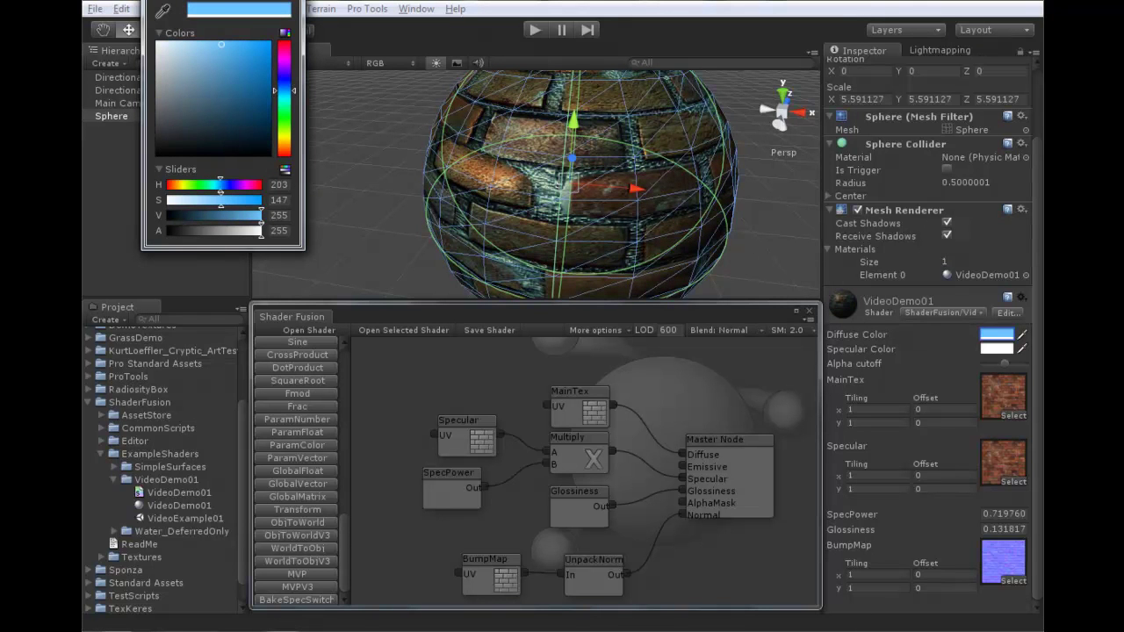
mouse_move(261, 215)
mouse_down()
mouse_move(208, 215)
mouse_move(261, 215)
mouse_up()
drag(220, 184, 167, 200)
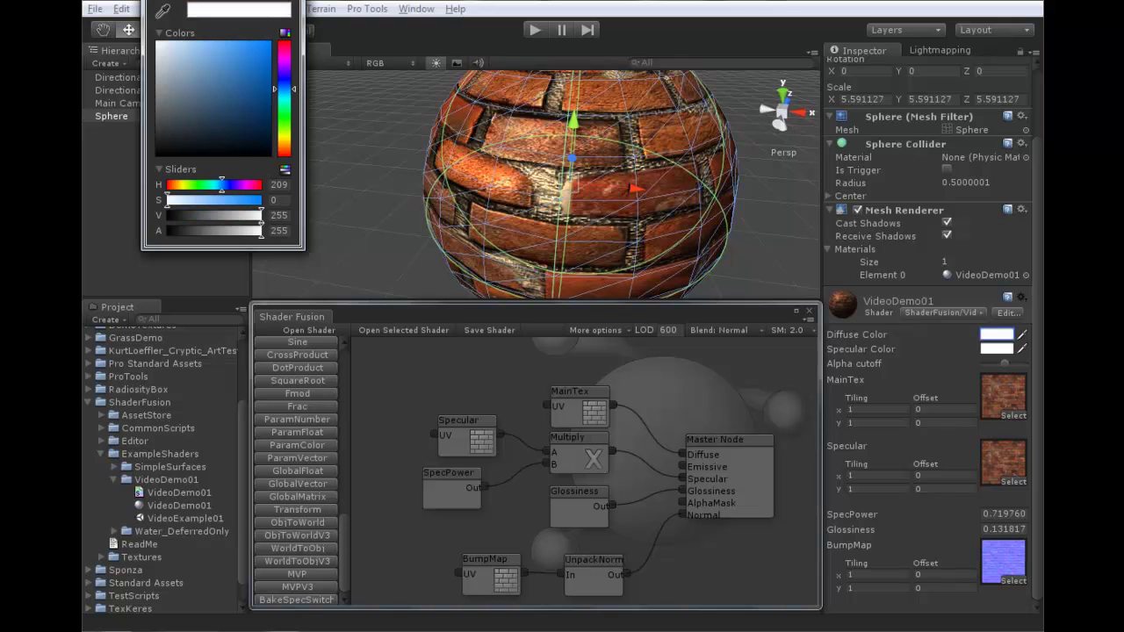
key(Escape)
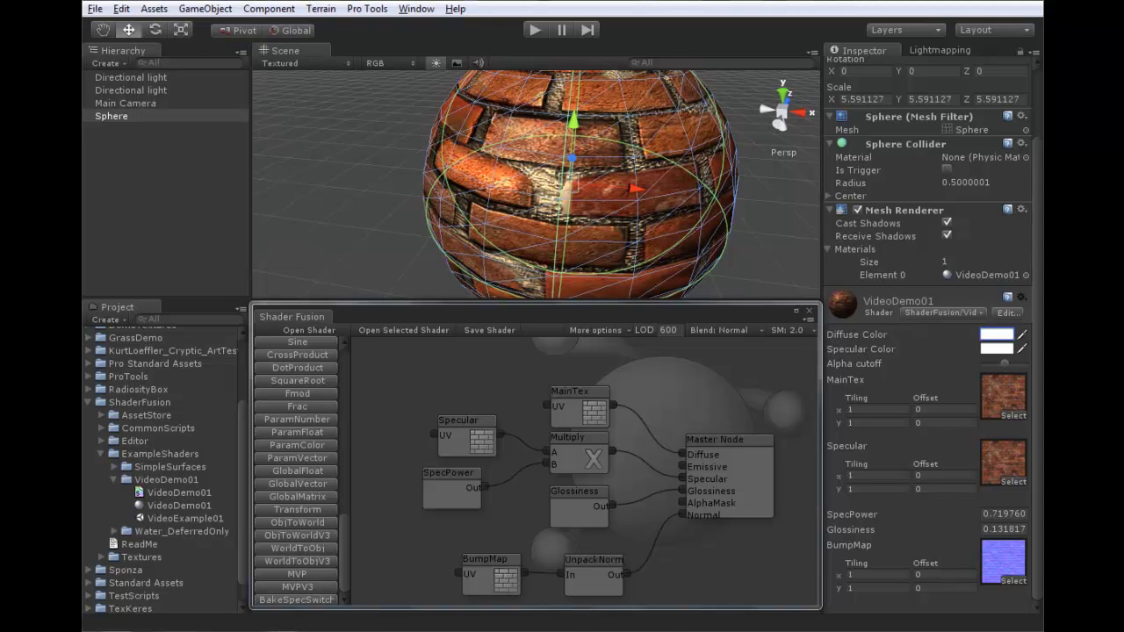
Move the MainTex node slightly up and view the whole sphere from farther away with nothing selected.
mouse_move(633, 527)
middle_down()
mouse_move(642, 514)
mouse_move(691, 551)
mouse_move(643, 506)
mouse_move(649, 516)
middle_up()
drag(592, 385, 592, 375)
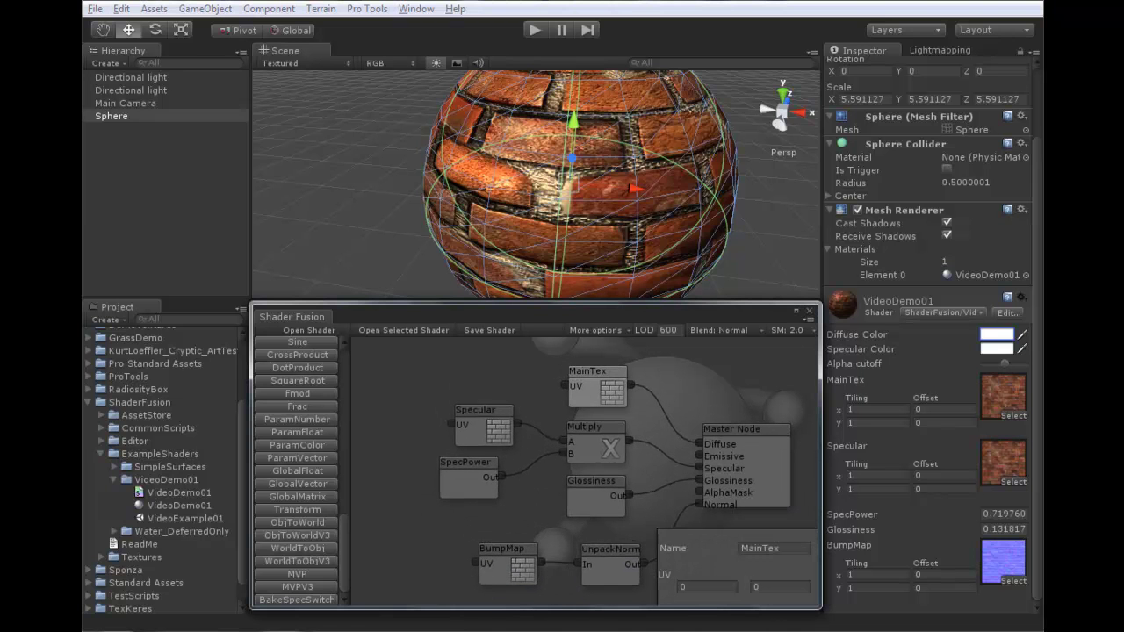
alt+drag(562, 189, 439, 246)
scroll(518, 194, down, 4)
click(395, 224)
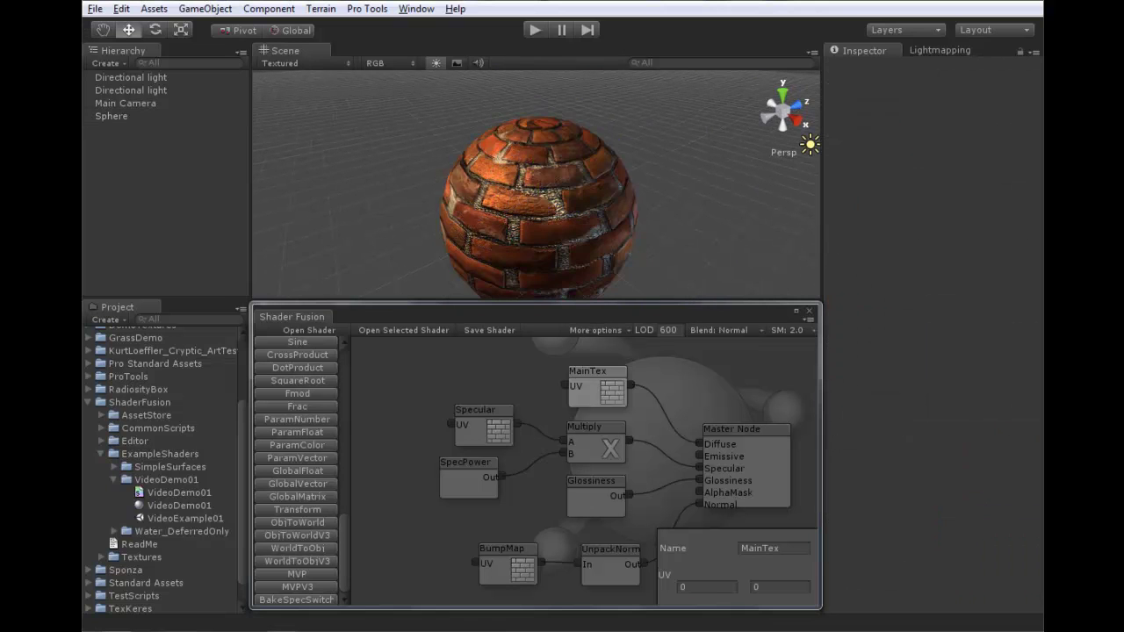